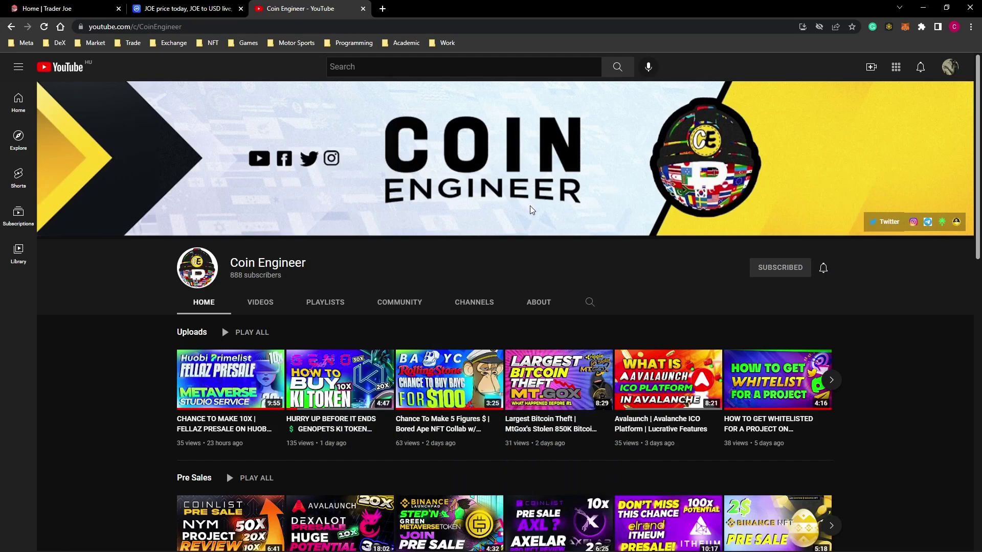
Switch from the Coin Engineer YouTube channel to the Trader Joe home page tab
key("ctrl+1")
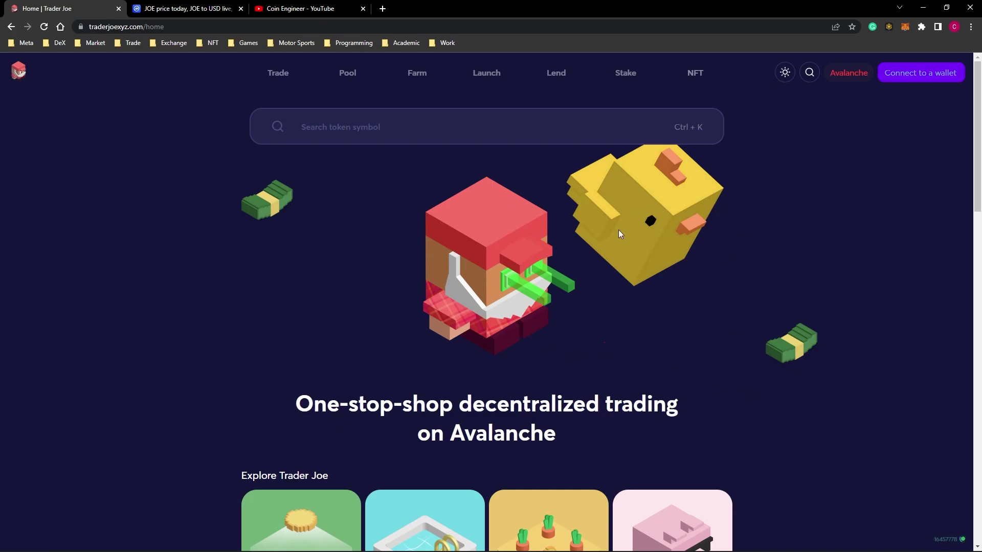
Connect a MetaMask wallet to Trader Joe and approve the chosen account
left_click(897, 75)
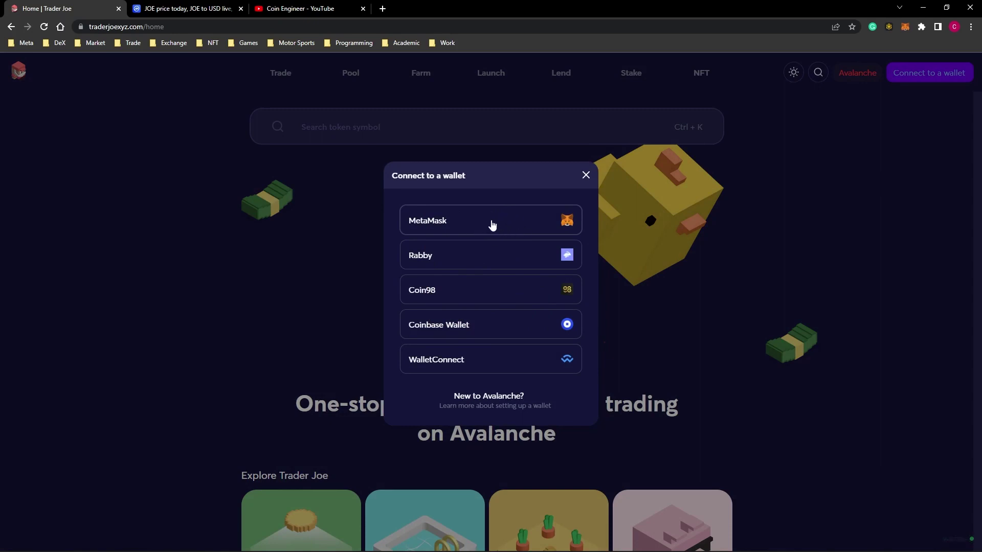
left_click(492, 225)
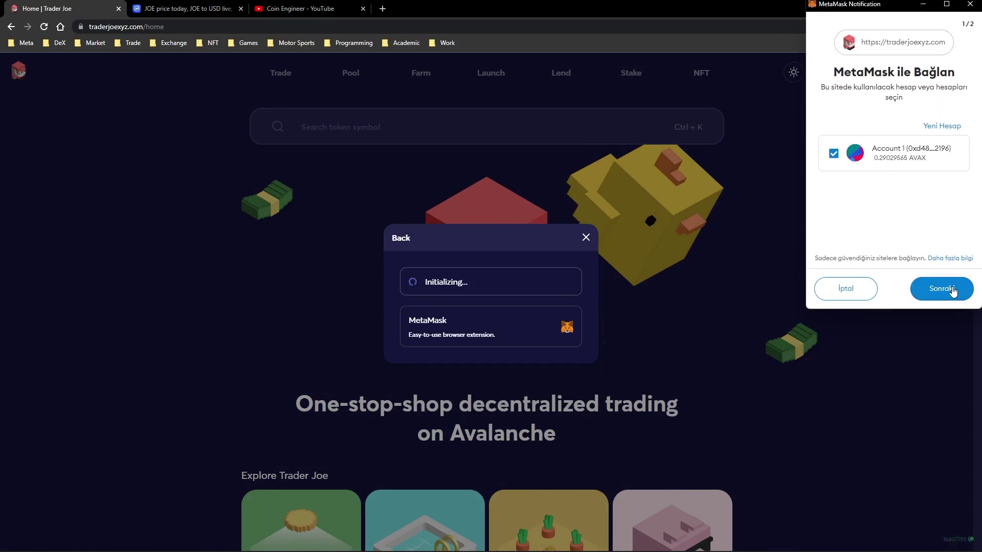
left_click(954, 292)
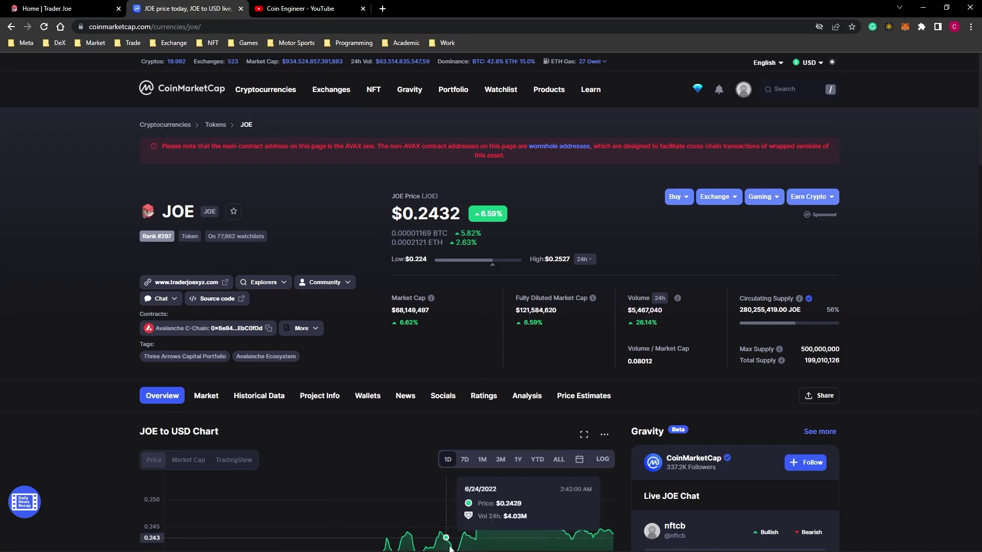
Leave CoinMarketCap's JOE token page and return to the Trader Joe tab
key("ctrl+shift+Tab")
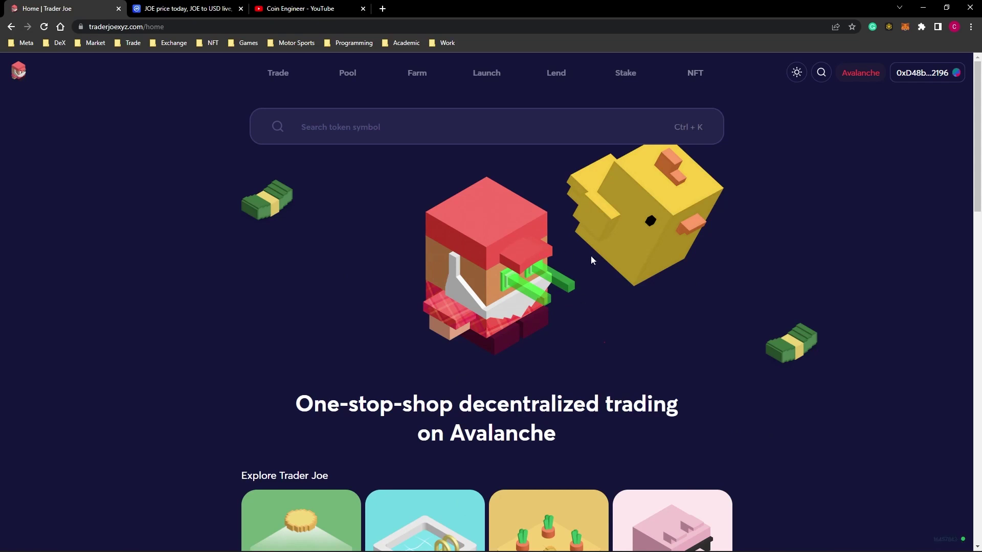
left_click(906, 26)
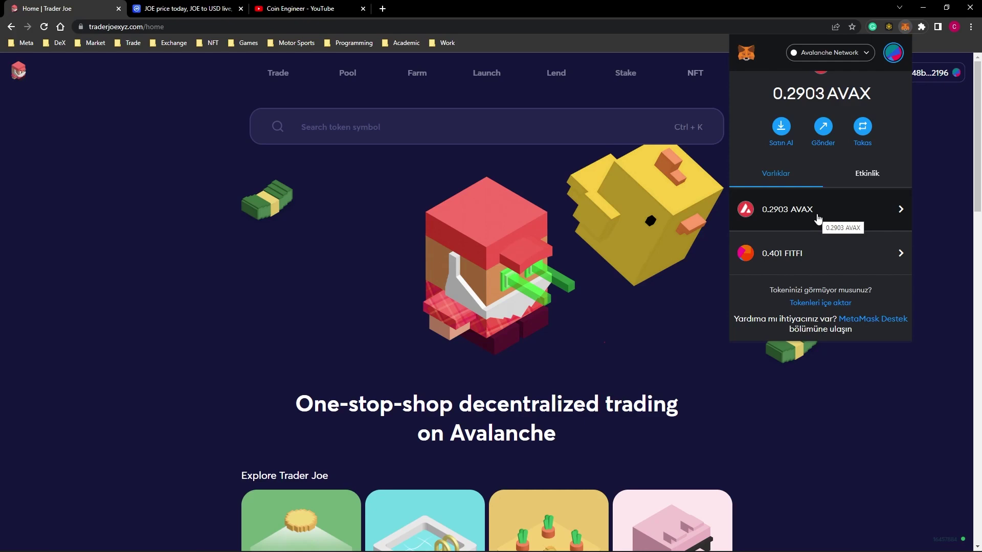
key("Escape")
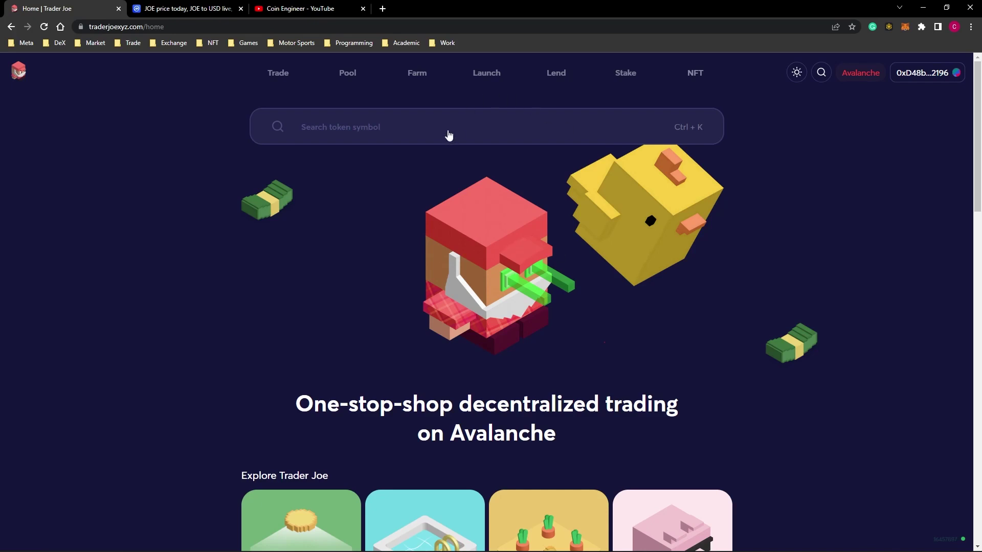
Search for the BNB market, return home, and toggle the light/dark theme
left_click(449, 135)
type("bnb")
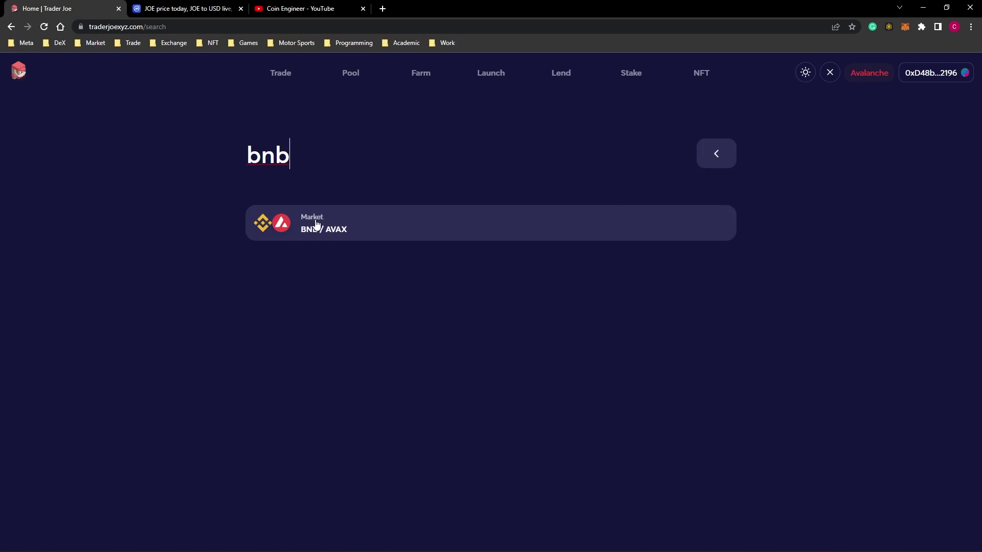
left_click(716, 154)
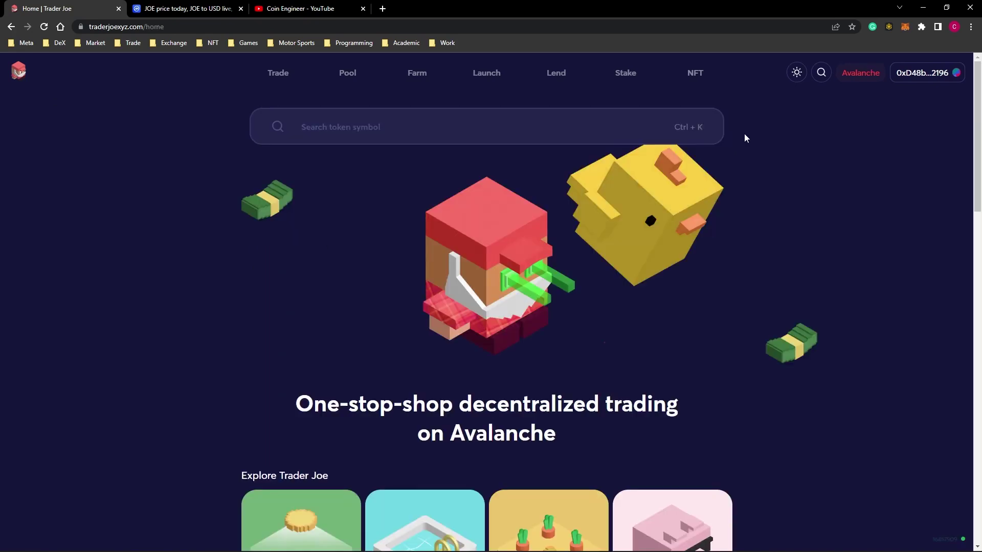
left_click(797, 73)
scroll(797, 209, "down", 5)
scroll(797, 209, "down", 4)
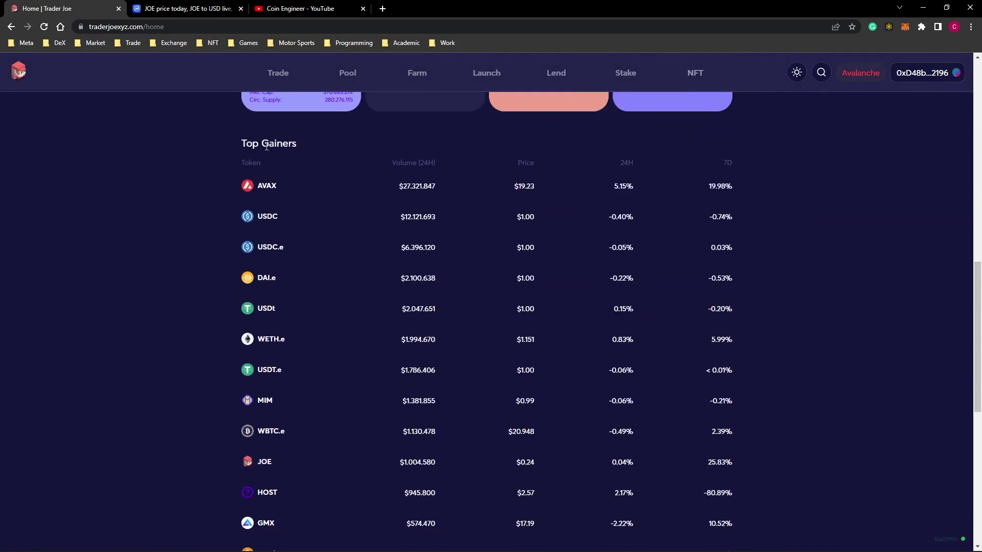
scroll(284, 148, "down", 2)
scroll(284, 148, "down", 3)
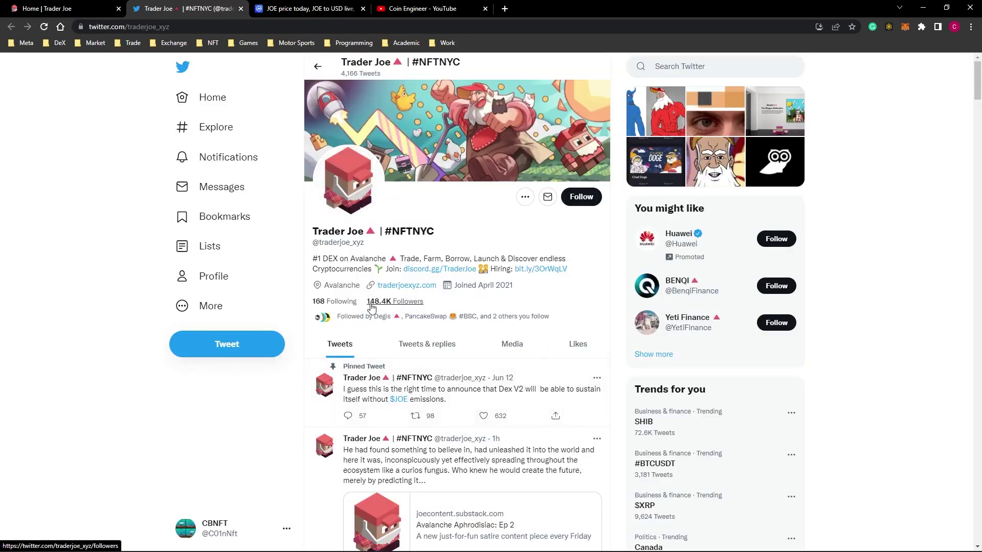
mouse_move(395, 302)
scroll(494, 294, "down", 3)
scroll(494, 293, "down", 2)
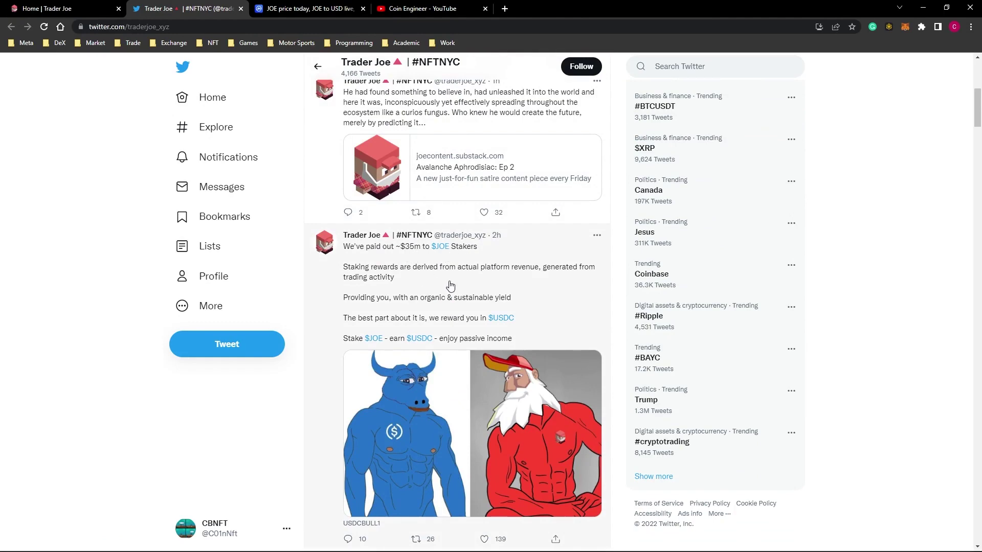
scroll(450, 286, "down", 3)
scroll(450, 286, "down", 3)
scroll(450, 286, "down", 2)
scroll(451, 287, "down", 2)
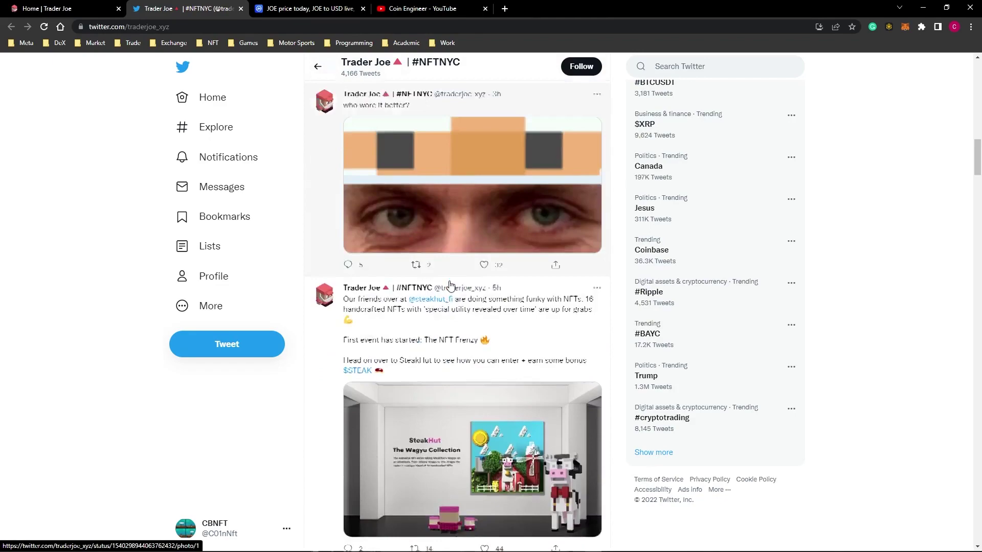
scroll(450, 287, "down", 3)
scroll(450, 286, "down", 1)
scroll(450, 287, "down", 3)
scroll(450, 286, "down", 2)
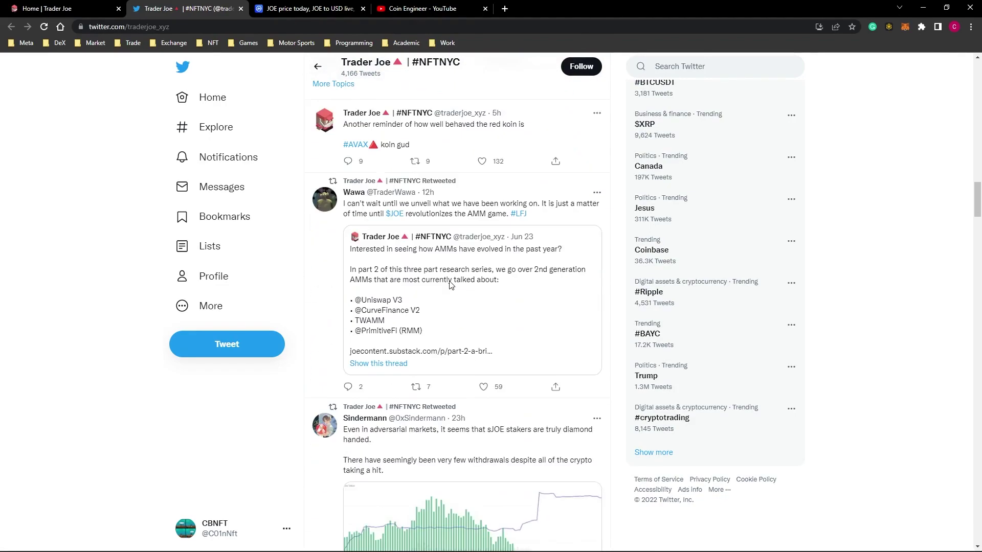
scroll(450, 286, "down", 2)
scroll(450, 286, "down", 1)
scroll(450, 287, "down", 3)
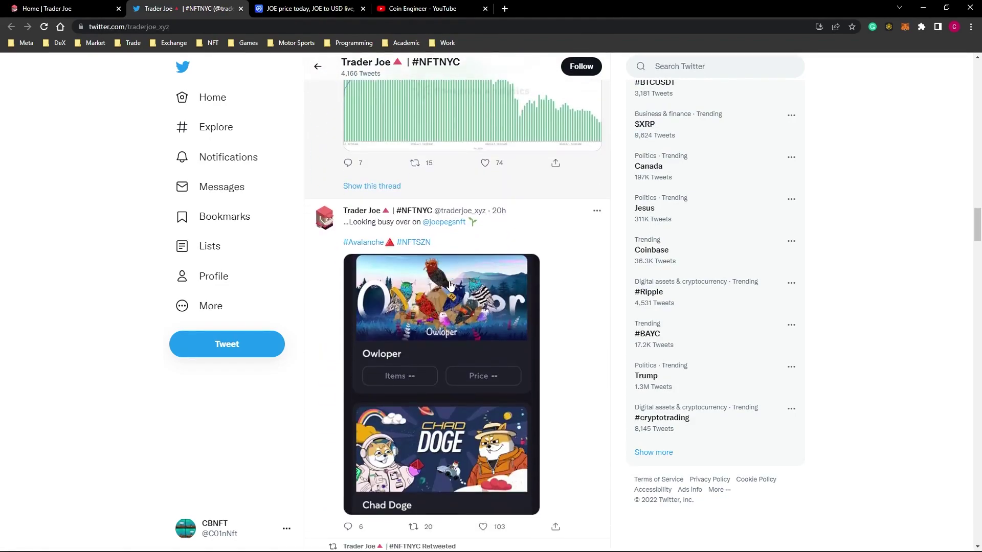
Open Trader Joe's Medium blog, then close the Medium and Twitter tabs
left_click(430, 276)
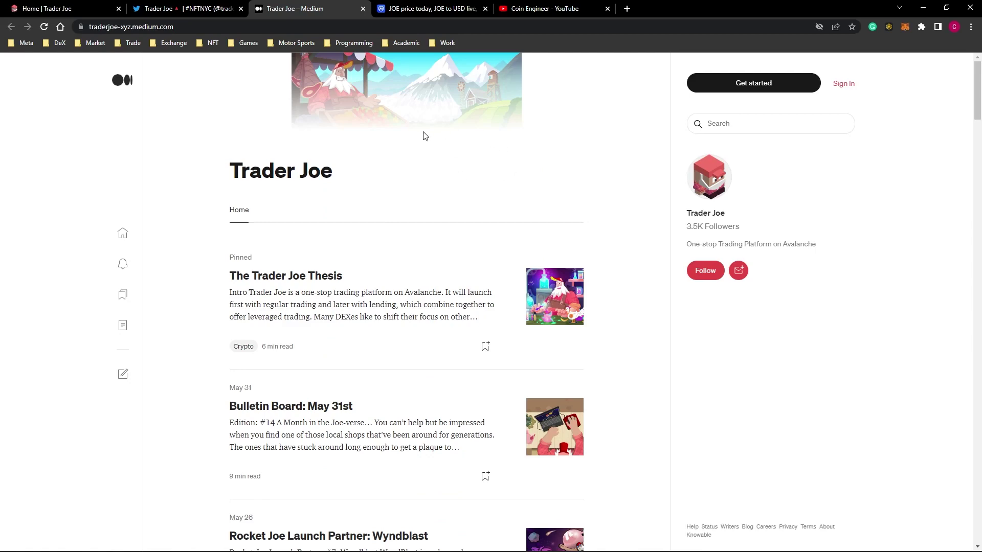
scroll(364, 203, "down", 3)
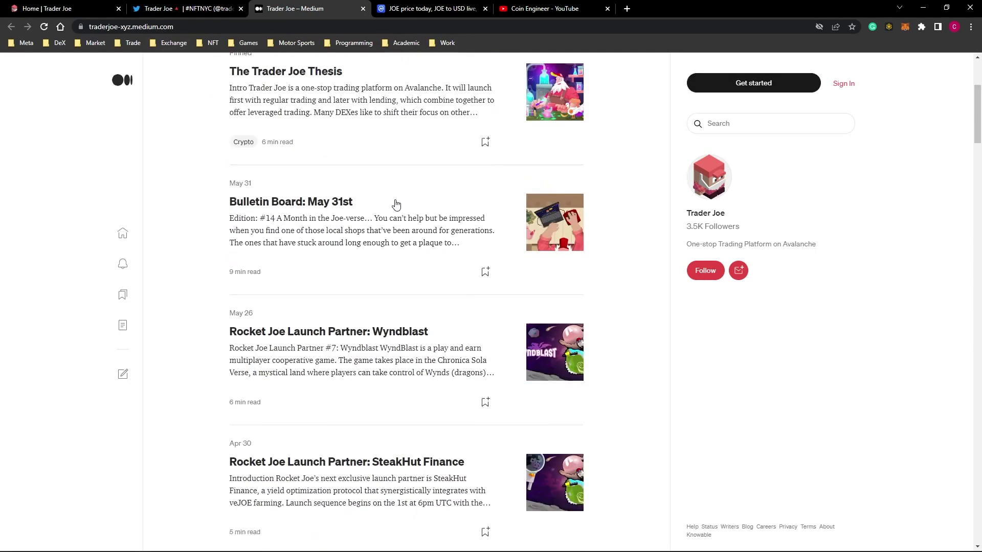
key("ctrl+w")
key("ctrl+w")
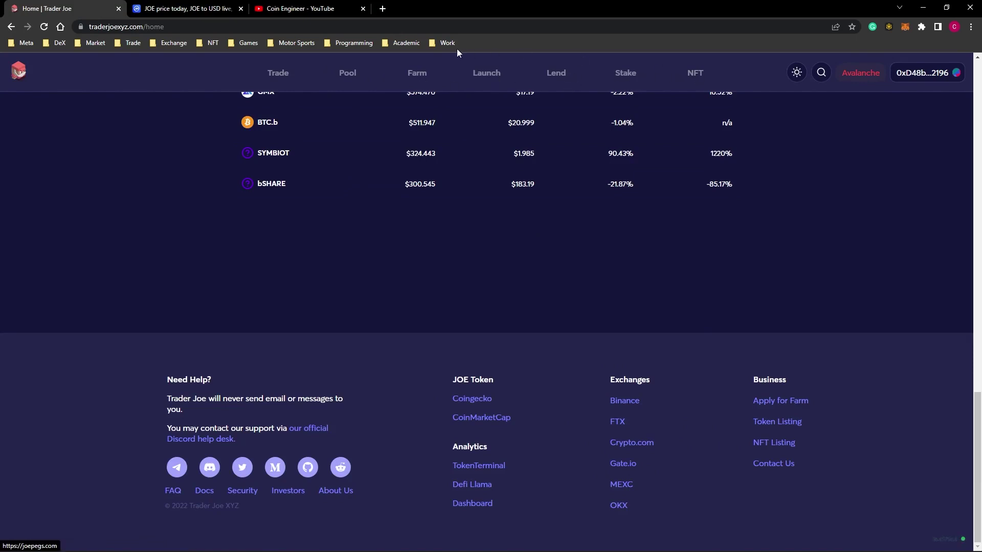
Set up an AVAX-to-TIME swap on the Trade page and decline adding TIME to MetaMask
left_click(279, 75)
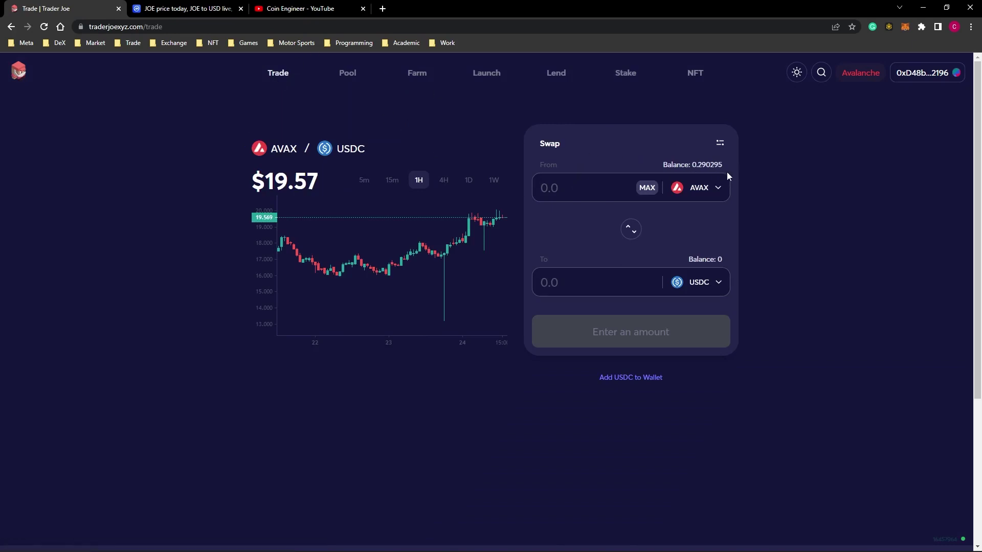
left_click(708, 188)
scroll(468, 270, "down", 8)
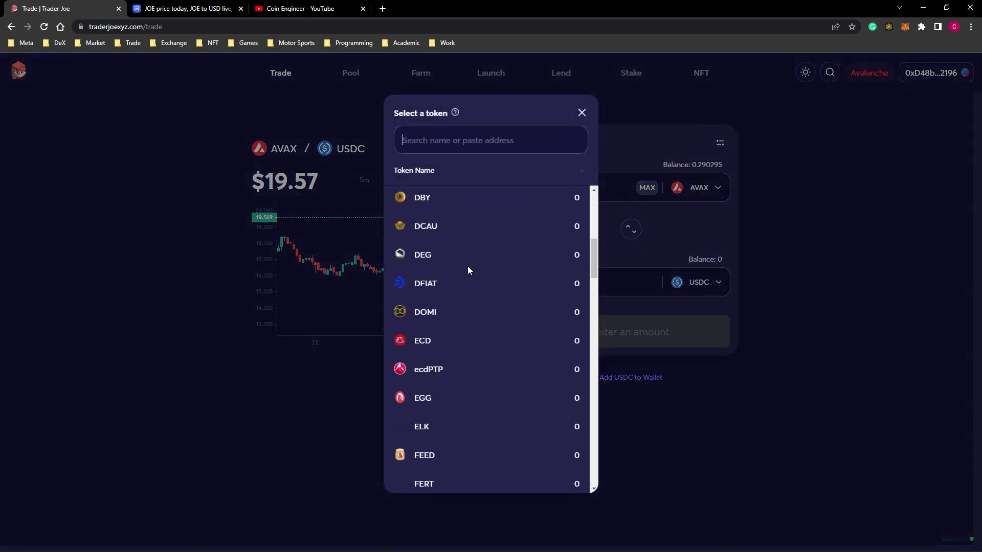
left_click(581, 112)
left_click(580, 190)
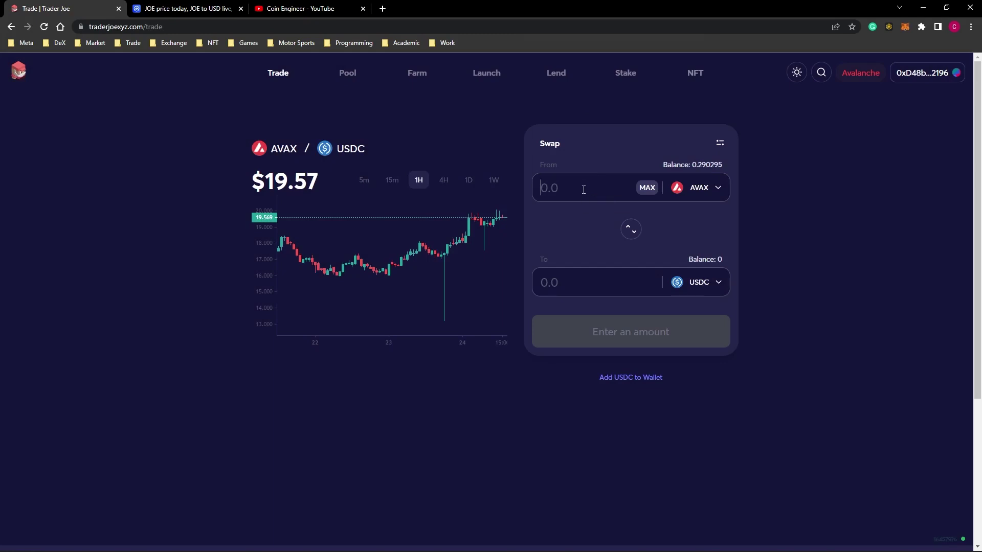
left_click(627, 230)
left_click(628, 230)
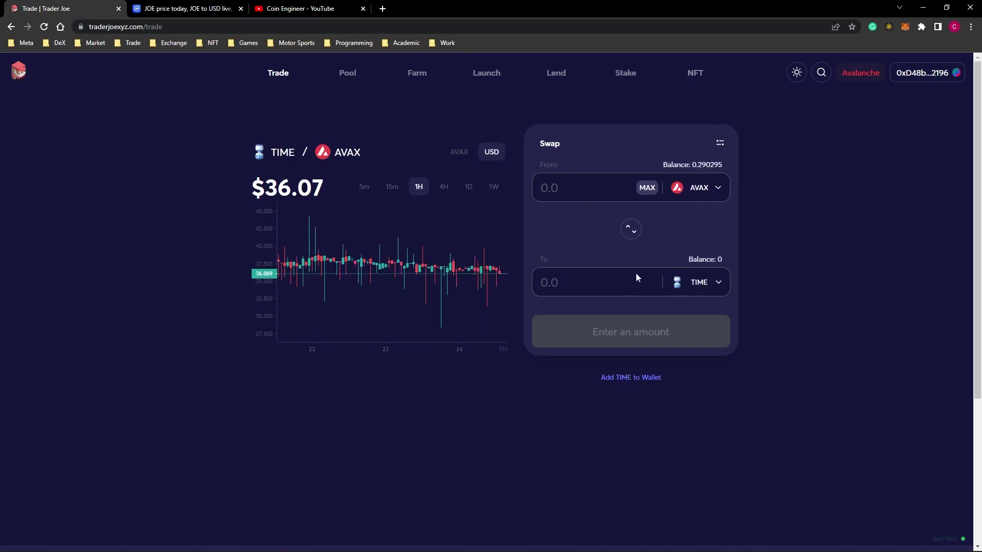
left_click(635, 381)
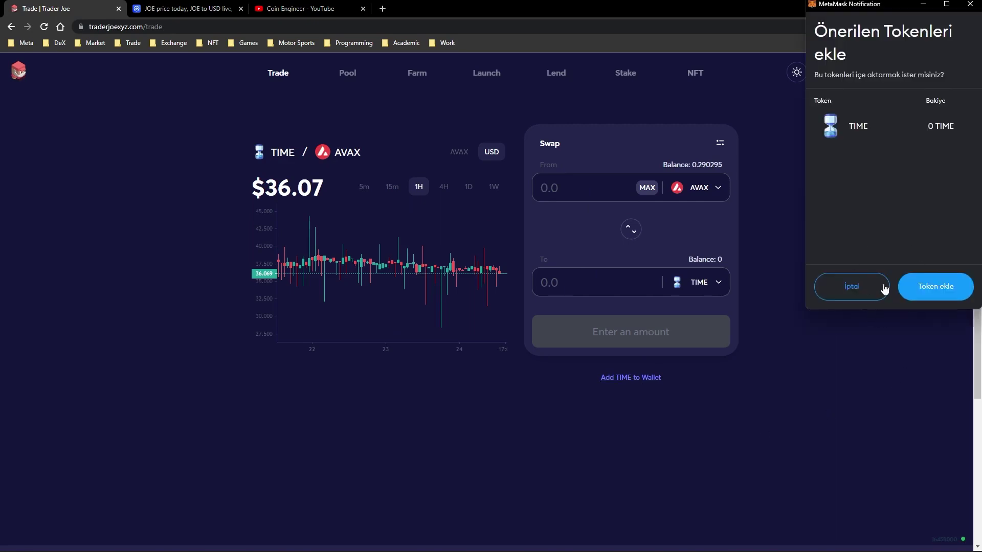
left_click(928, 288)
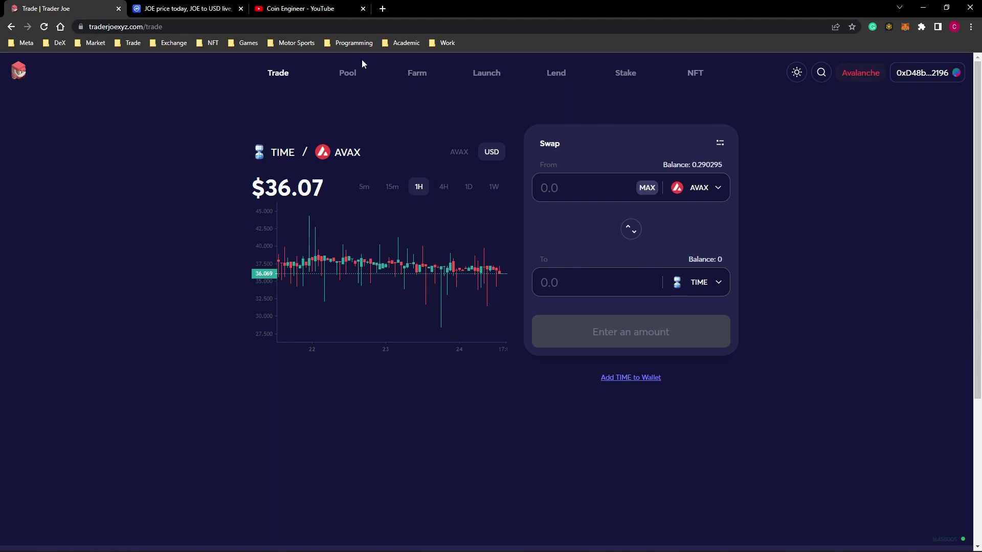
left_click(346, 72)
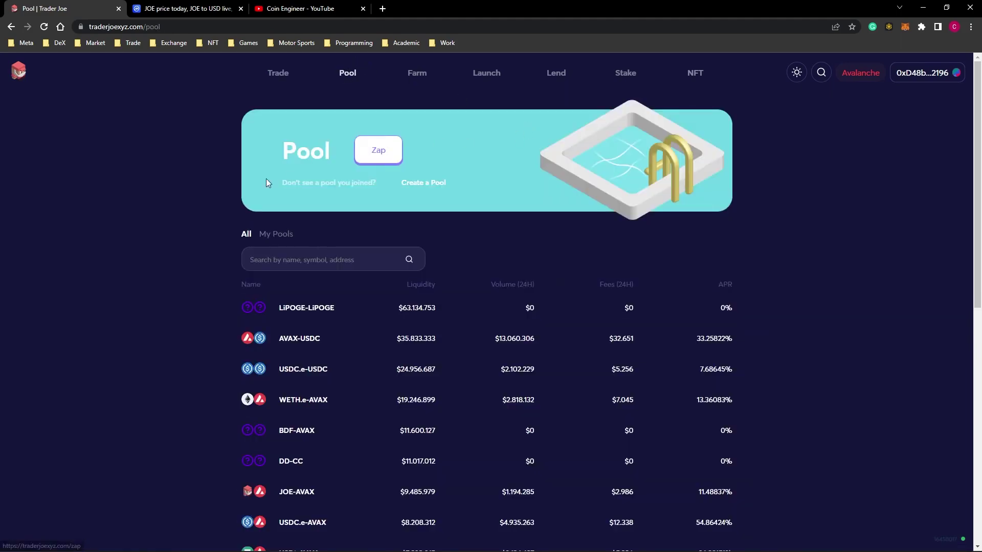
scroll(223, 252, "down", 2)
scroll(223, 253, "down", 2)
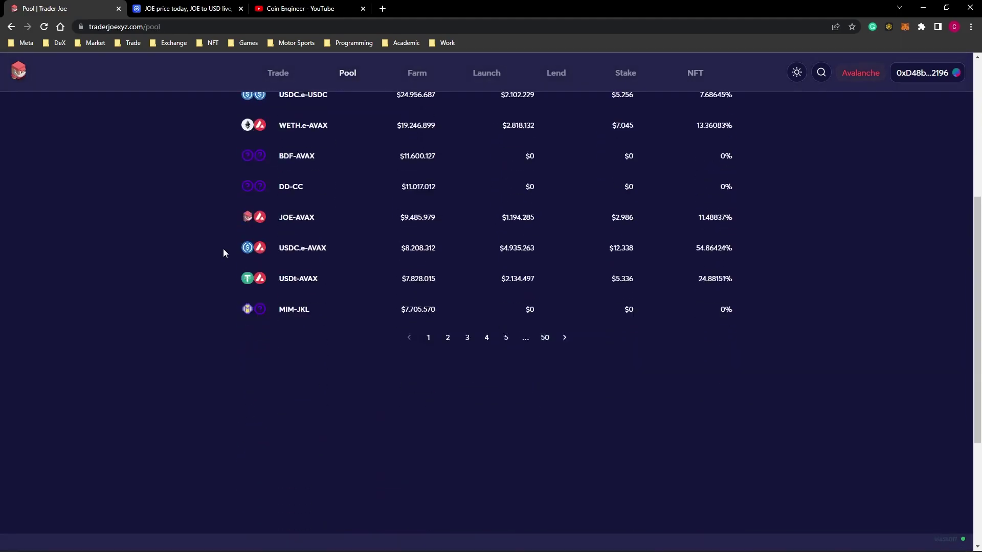
scroll(223, 253, "up", 4)
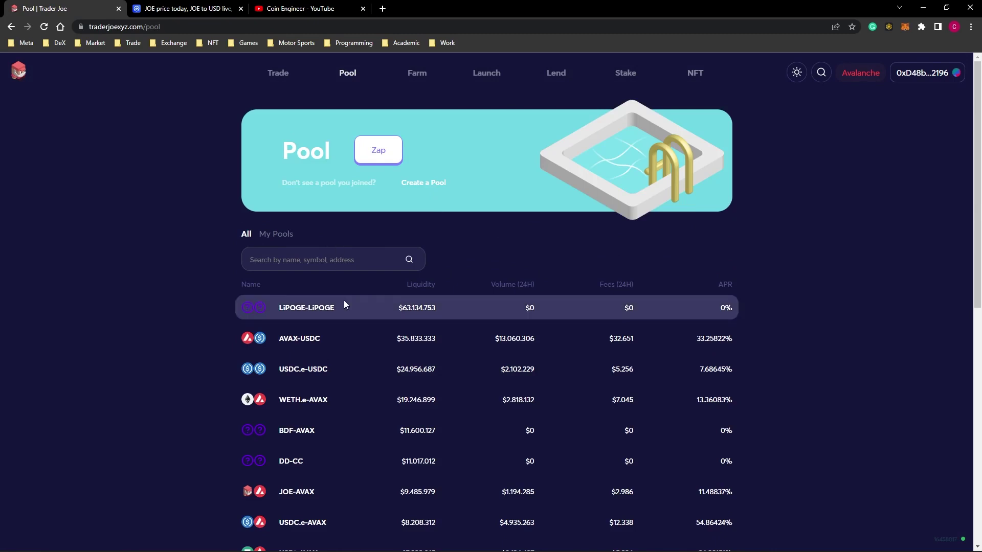
scroll(344, 305, "down", 1)
scroll(344, 305, "down", 1)
scroll(344, 305, "up", 1)
scroll(344, 305, "up", 1)
scroll(344, 305, "down", 1)
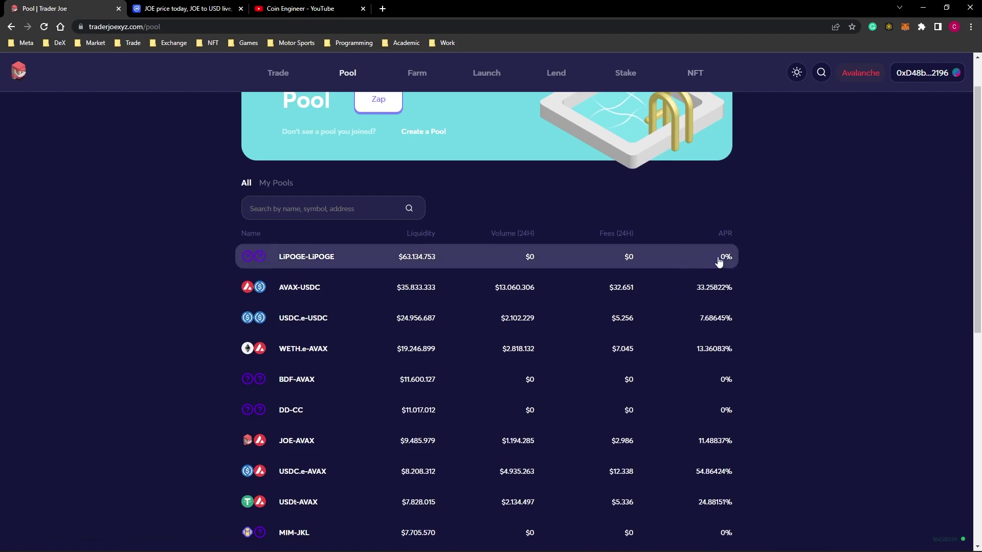
scroll(726, 333, "up", 1)
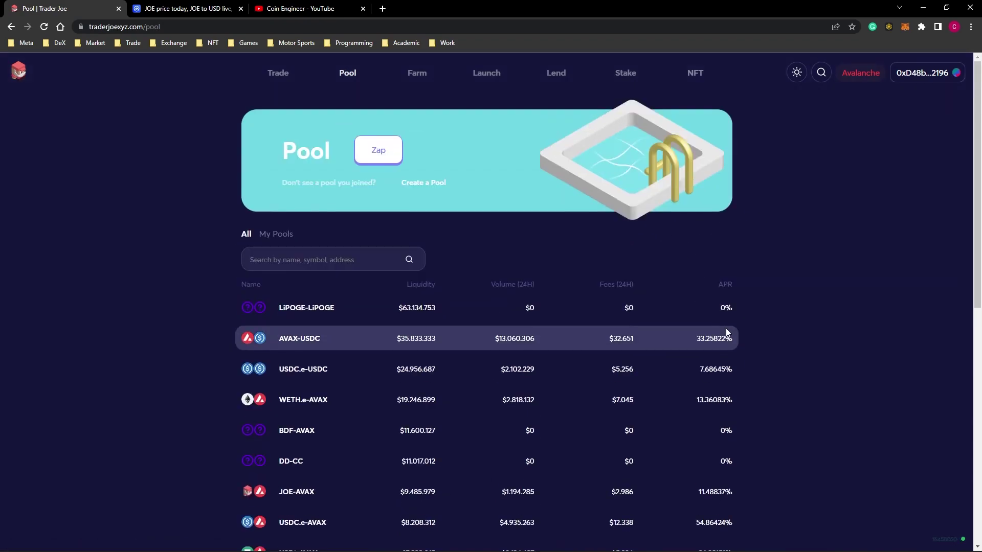
left_click(368, 159)
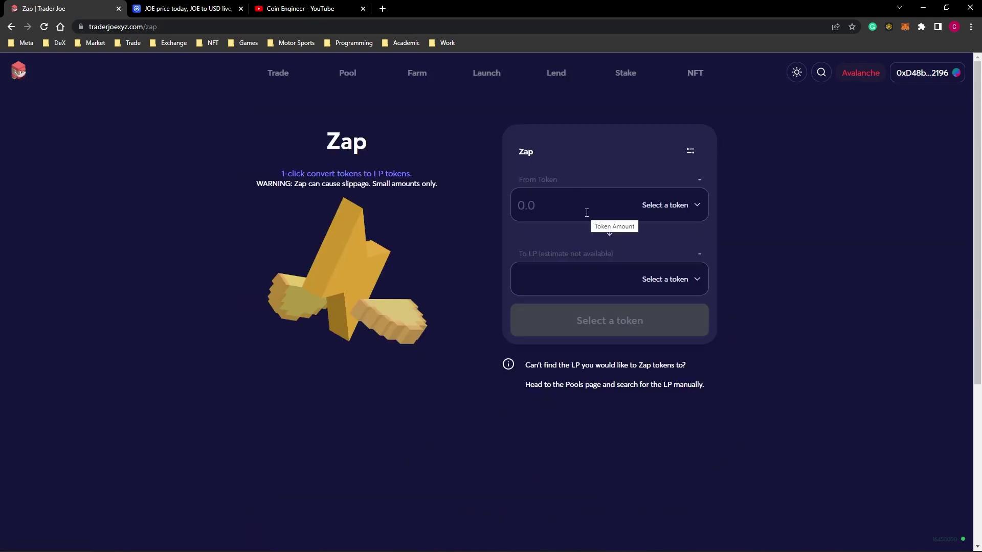
left_click(673, 205)
left_click(449, 229)
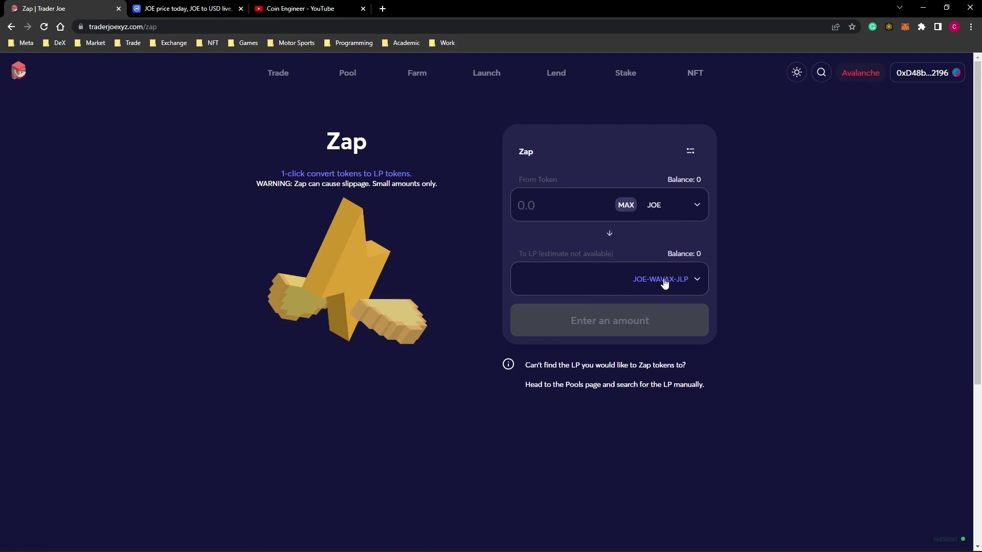
left_click(355, 79)
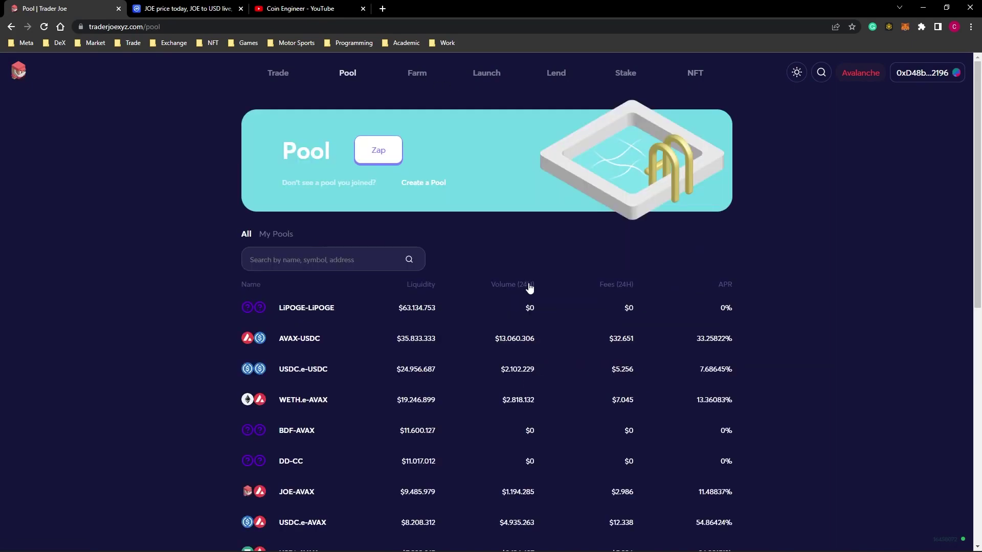
scroll(529, 288, "down", 3)
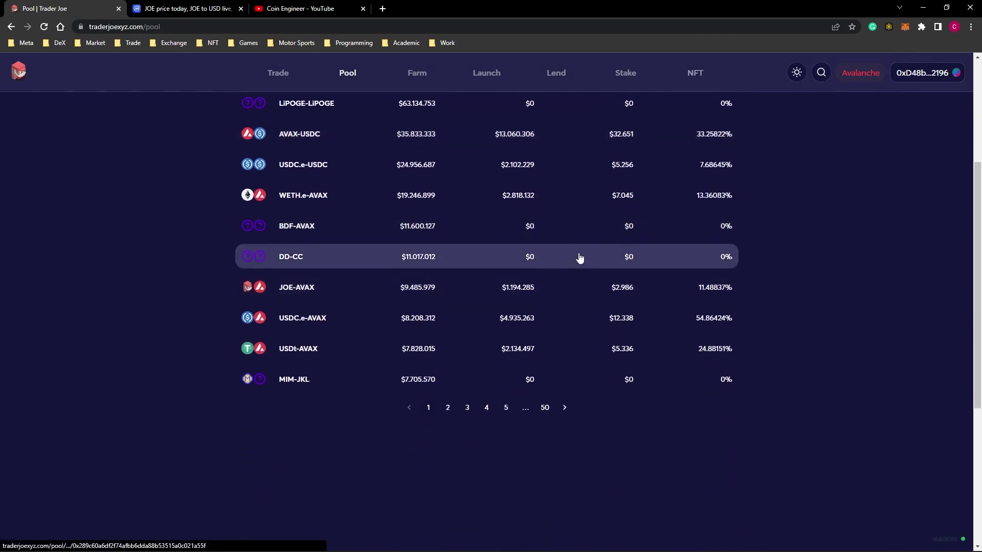
scroll(579, 257, "up", 3)
scroll(579, 258, "down", 3)
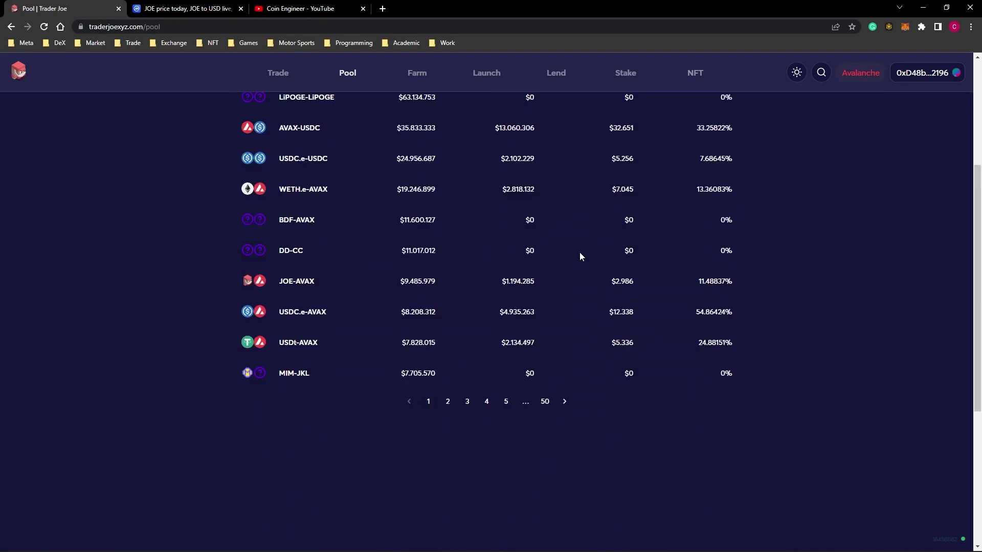
scroll(579, 256, "up", 3)
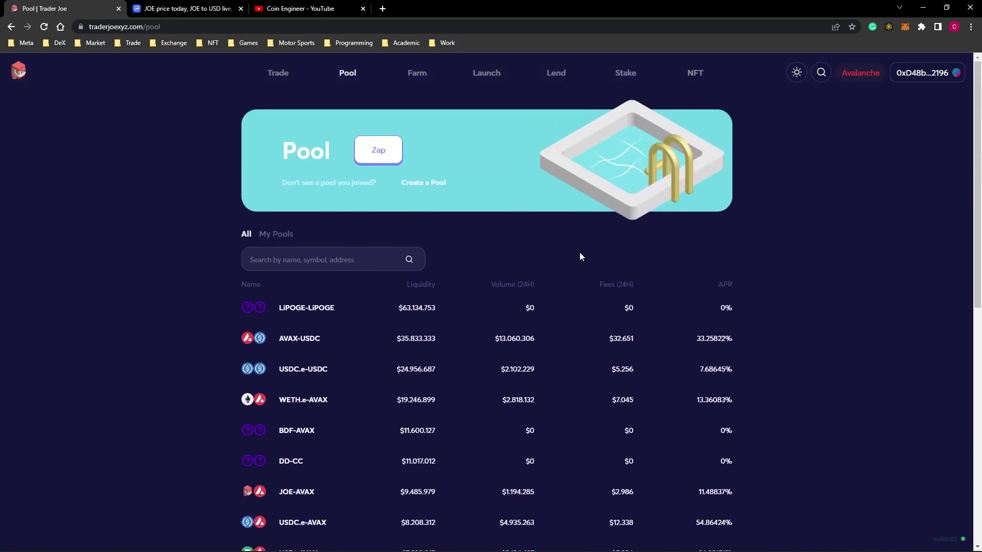
scroll(579, 256, "down", 1)
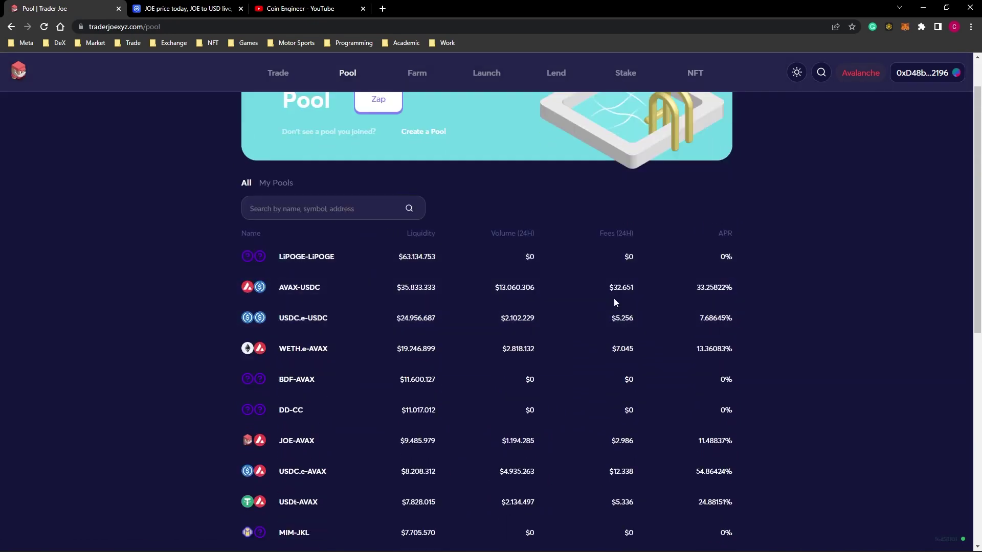
scroll(457, 298, "down", 2)
scroll(457, 299, "up", 2)
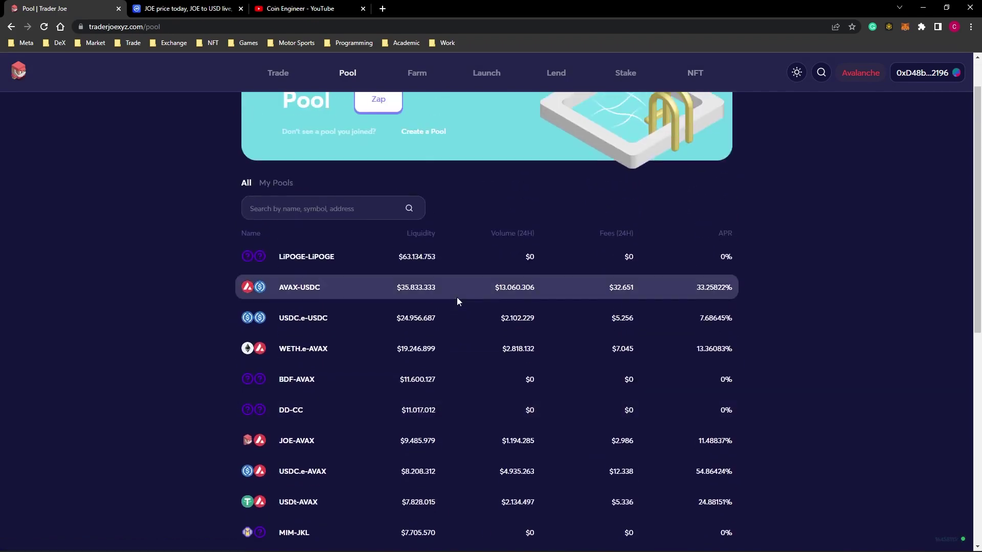
scroll(457, 298, "down", 2)
scroll(457, 299, "up", 3)
scroll(456, 301, "down", 2)
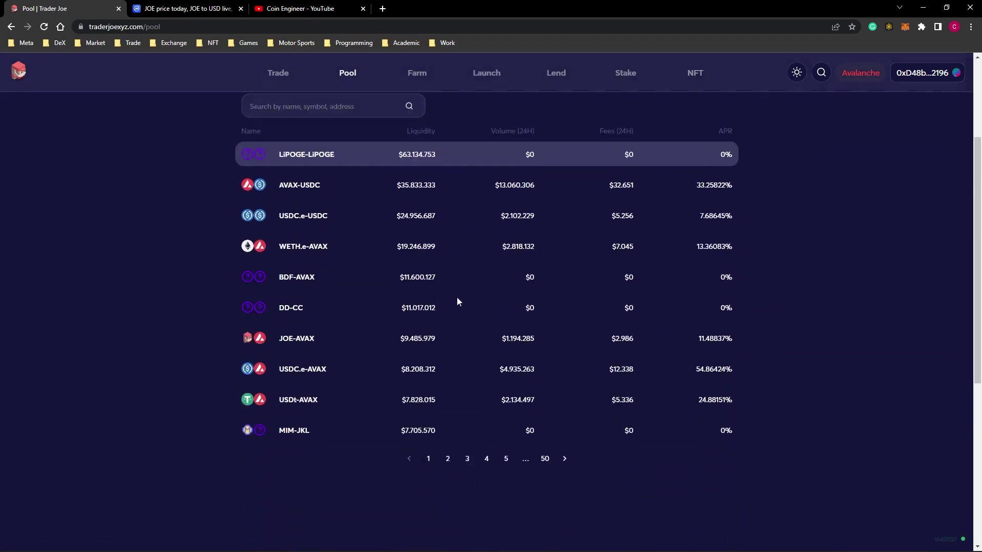
scroll(456, 302, "down", 1)
scroll(457, 301, "up", 1)
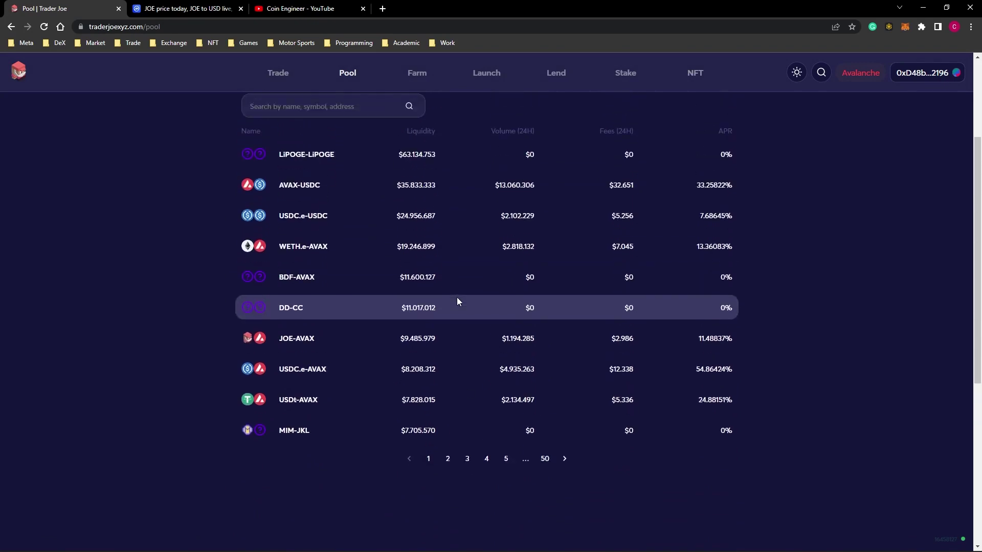
scroll(457, 301, "up", 1)
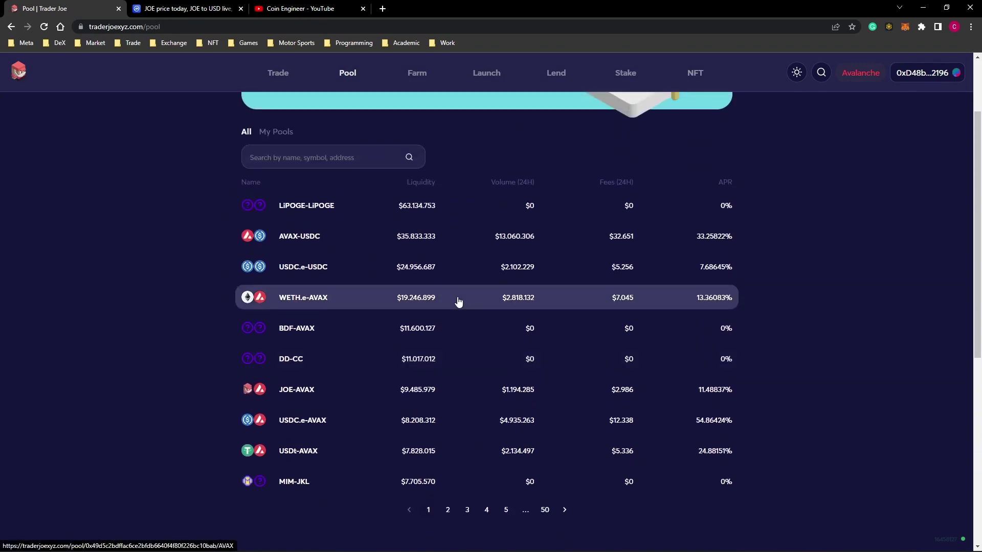
Browse the Top Farms, Boost, Joe, Stables, My Farms and All filters, then open the AVAX-USDC farm
left_click(418, 74)
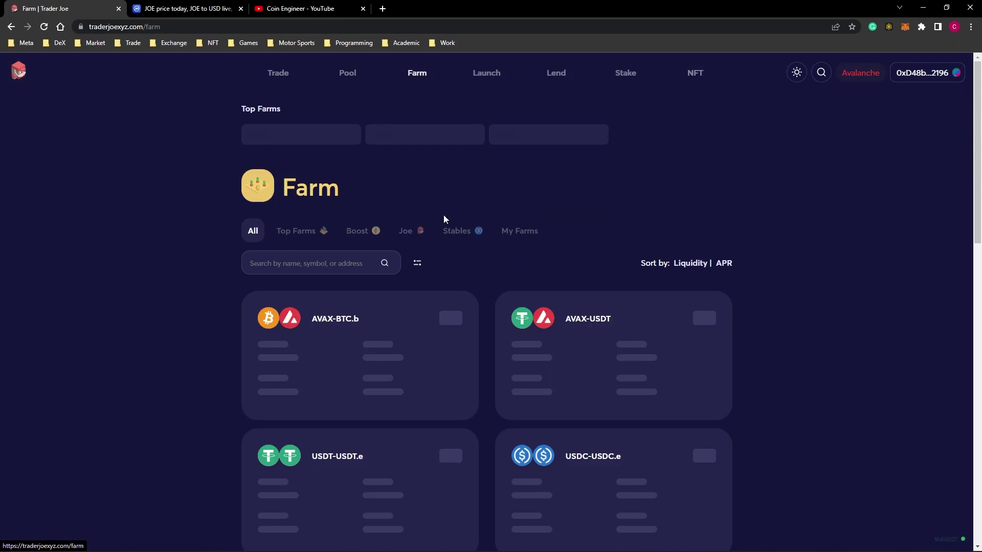
scroll(489, 266, "down", 2)
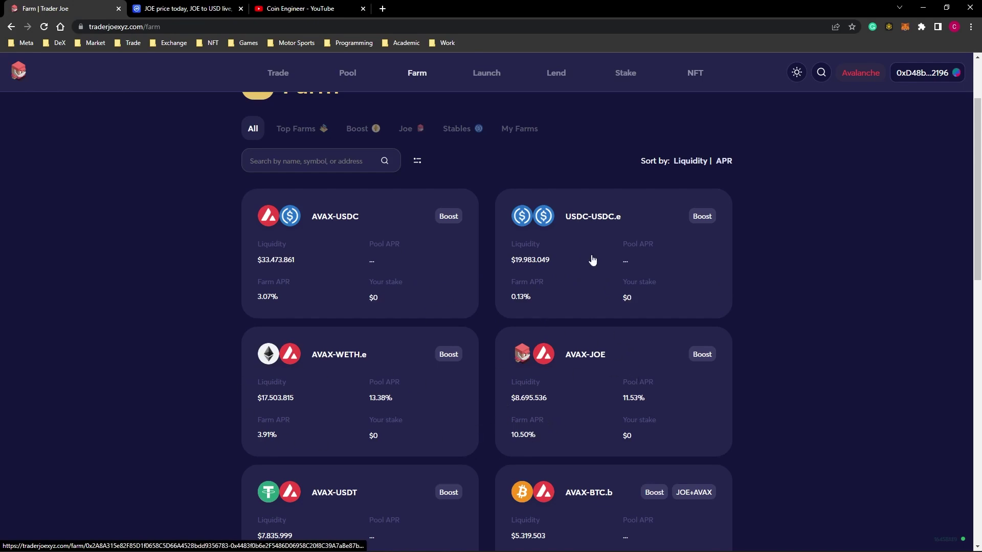
scroll(325, 337, "up", 2)
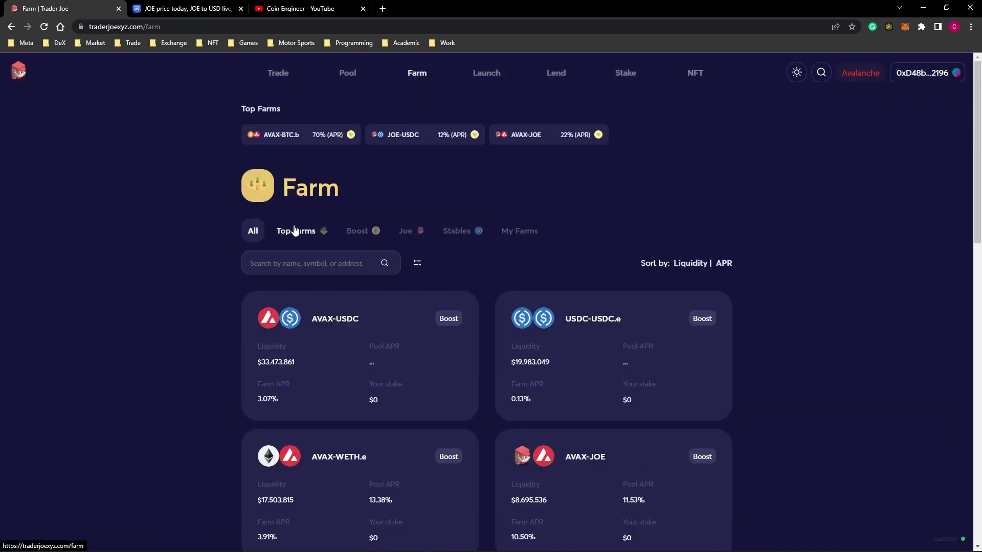
left_click(293, 233)
left_click(353, 234)
left_click(405, 231)
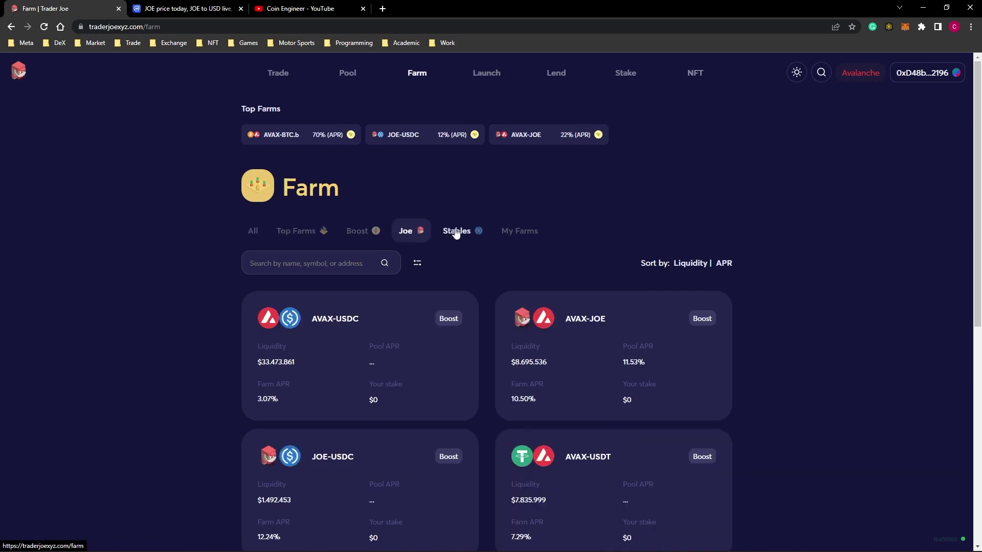
left_click(457, 231)
left_click(515, 234)
left_click(252, 231)
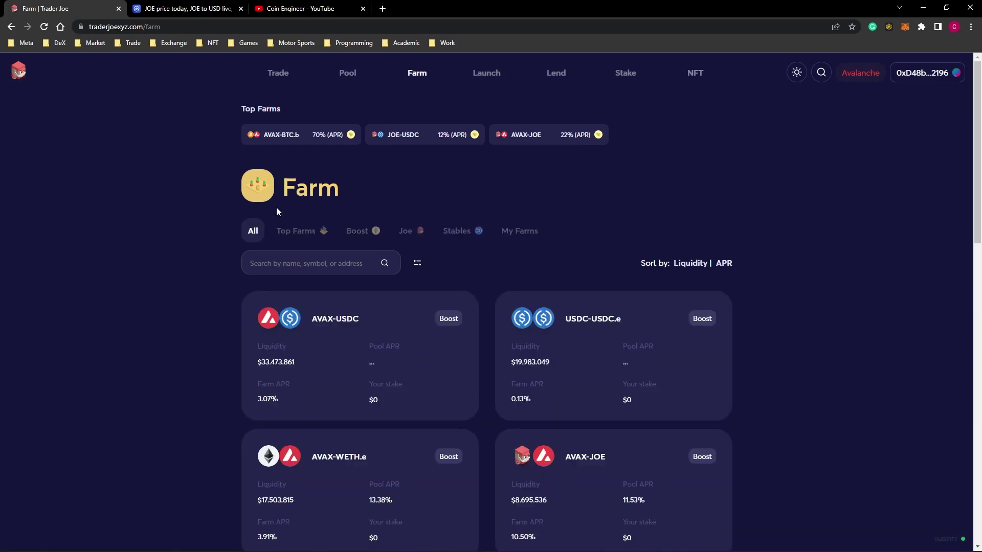
left_click(344, 362)
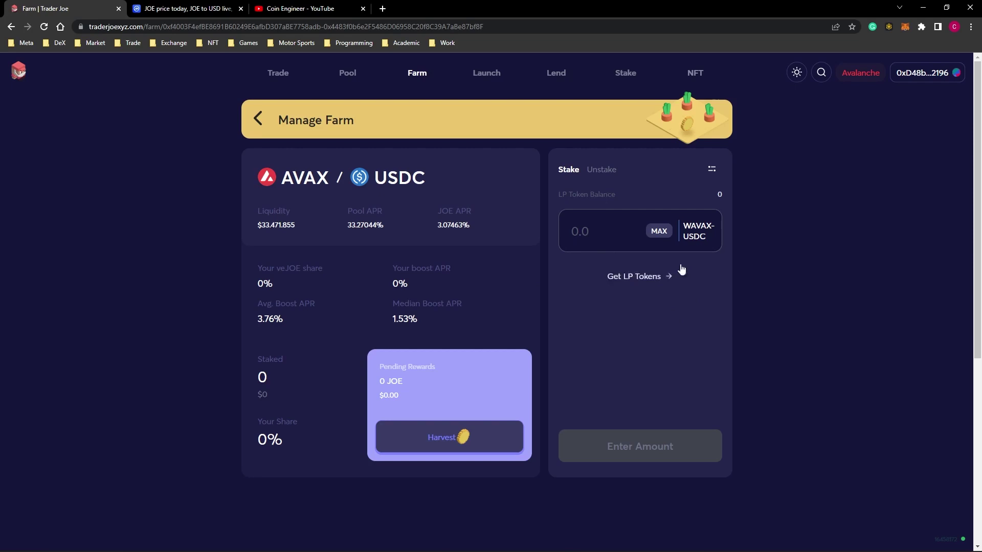
Fill the AVAX/USDC stake field with MAX, then go to Get LP Tokens
left_click(659, 232)
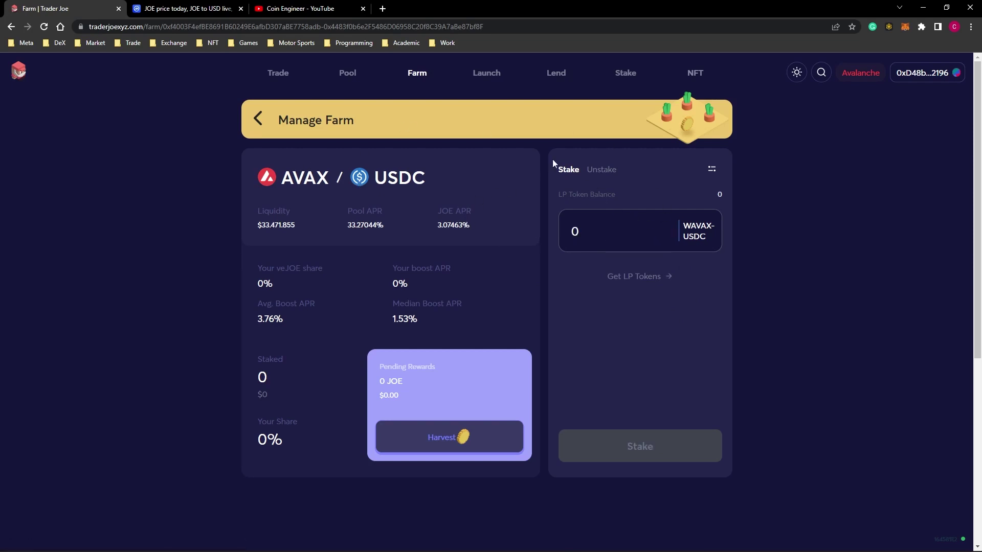
left_click(639, 276)
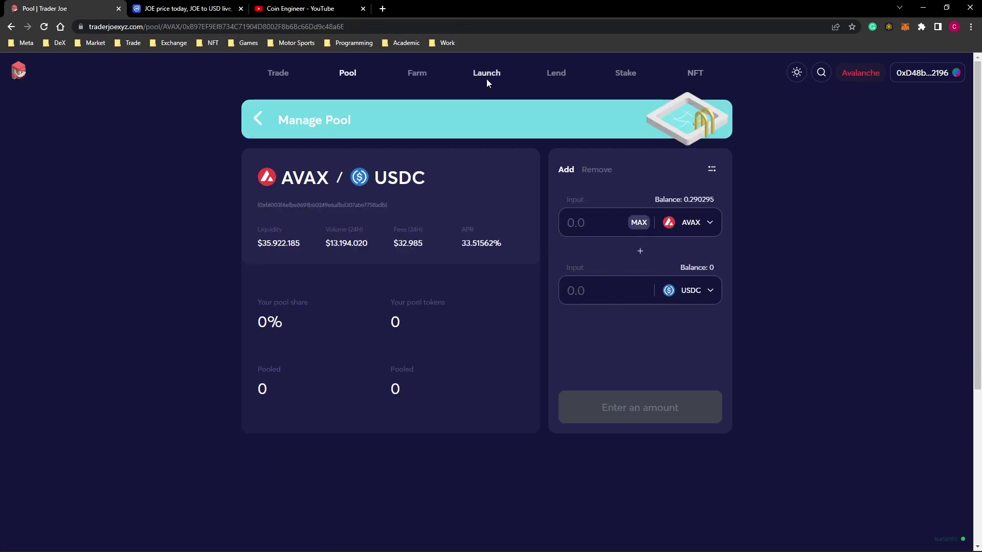
left_click(486, 74)
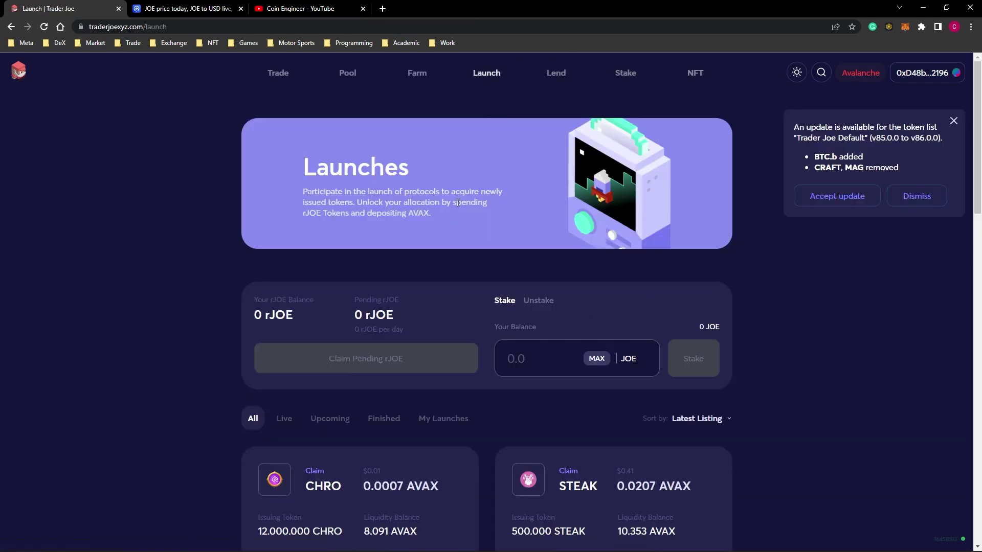
scroll(458, 203, "down", 2)
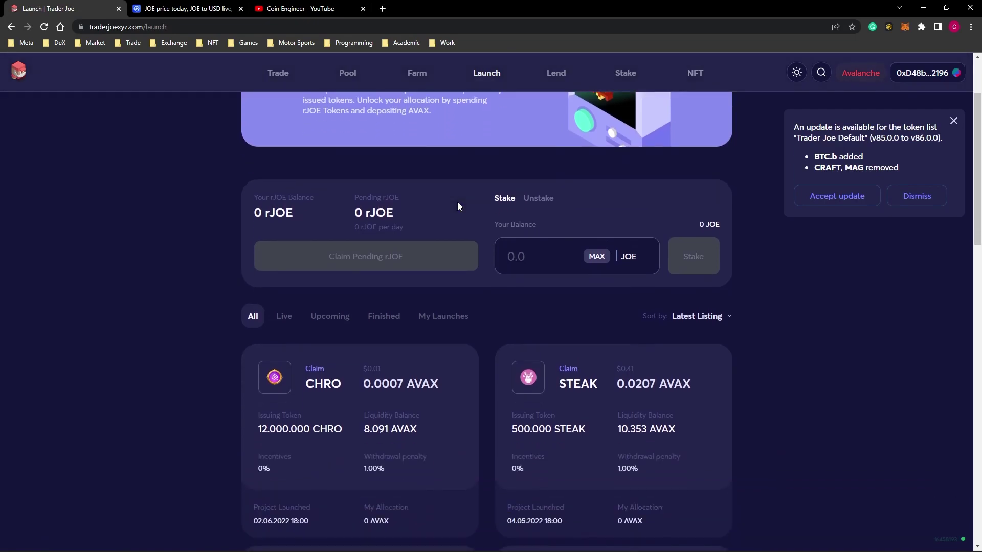
scroll(458, 206, "down", 2)
scroll(457, 206, "down", 3)
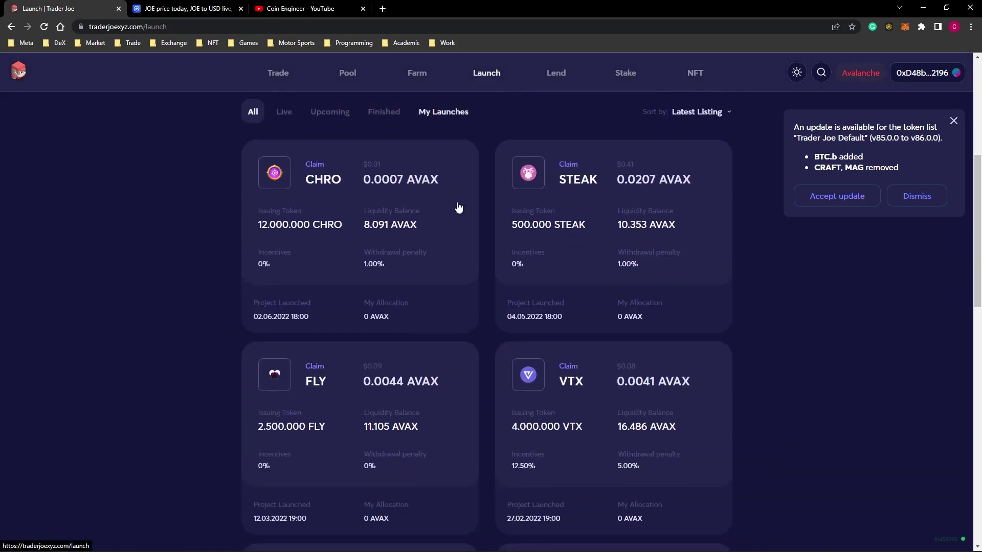
scroll(459, 208, "down", 2)
scroll(458, 207, "down", 3)
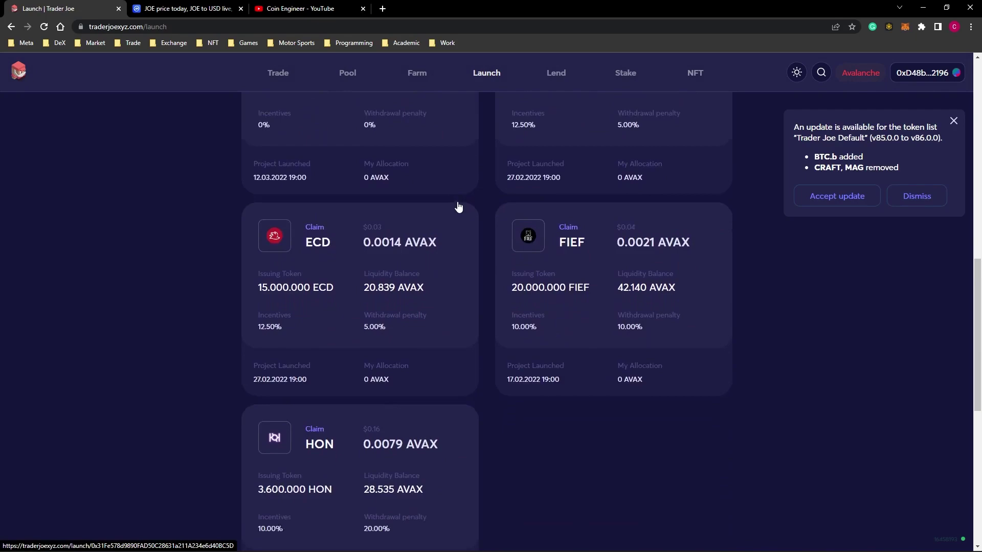
scroll(458, 208, "up", 3)
scroll(458, 207, "up", 7)
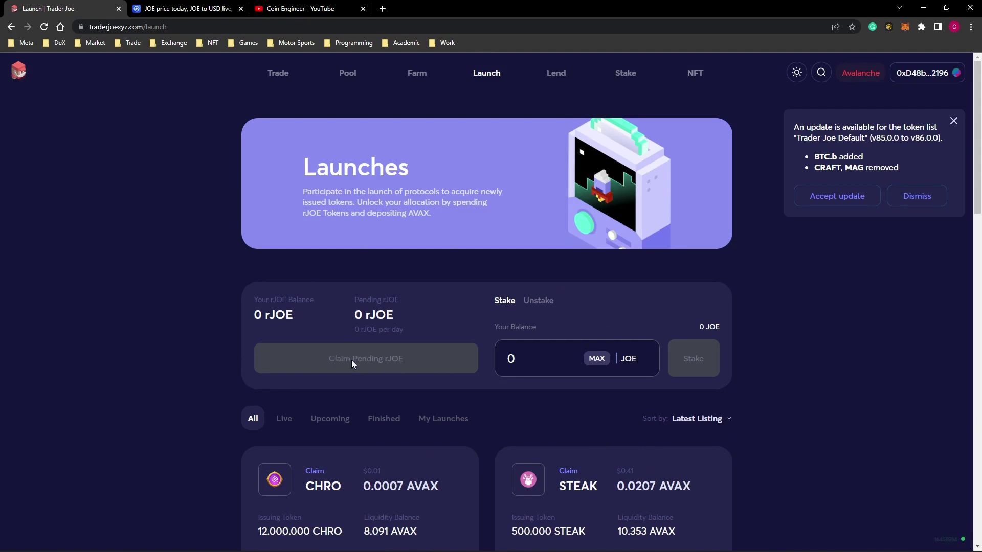
scroll(352, 361, "down", 2)
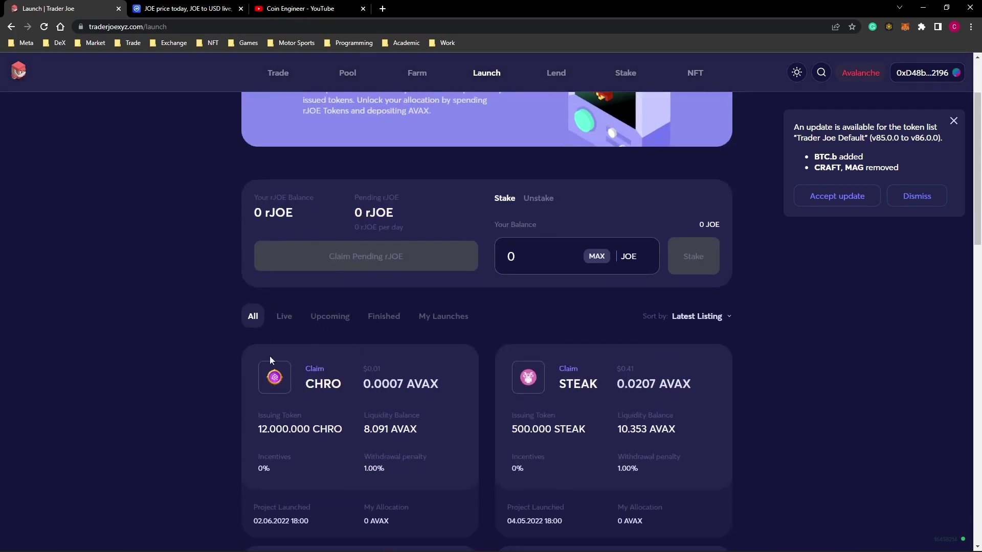
scroll(511, 400, "down", 2)
scroll(511, 399, "up", 1)
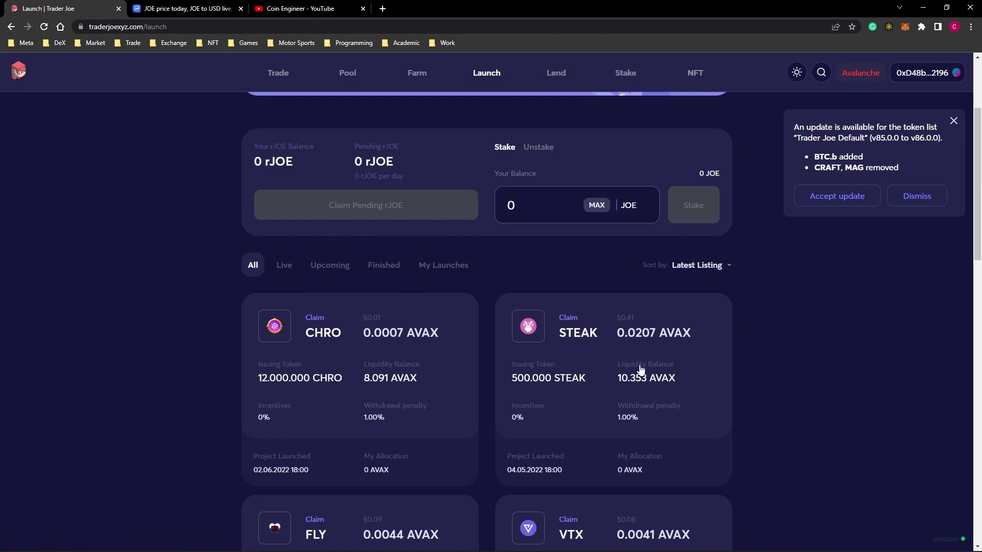
Open the Lend page and highlight the Total Deposits and Total Borrowed figures
left_click(559, 74)
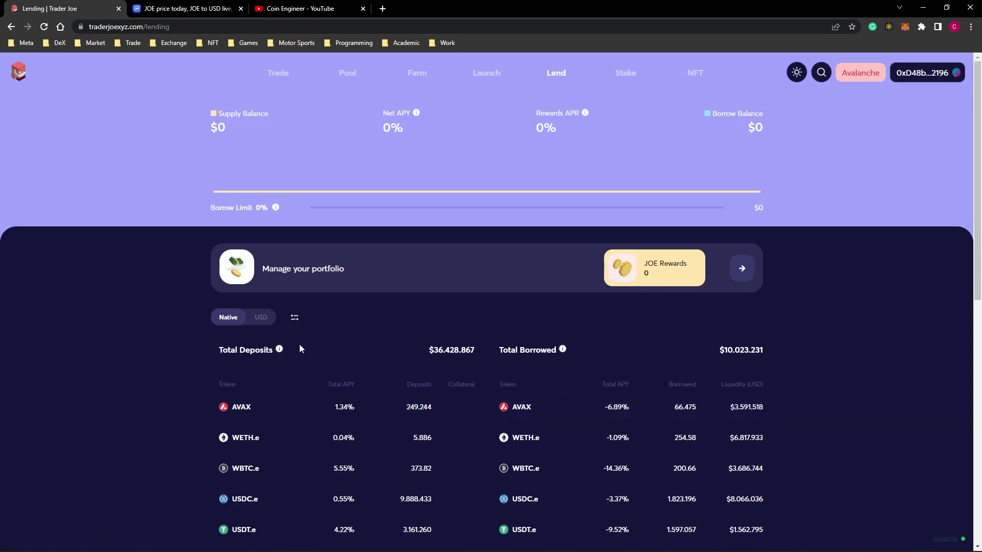
left_click_drag(430, 352, 466, 352)
left_click_drag(724, 350, 734, 350)
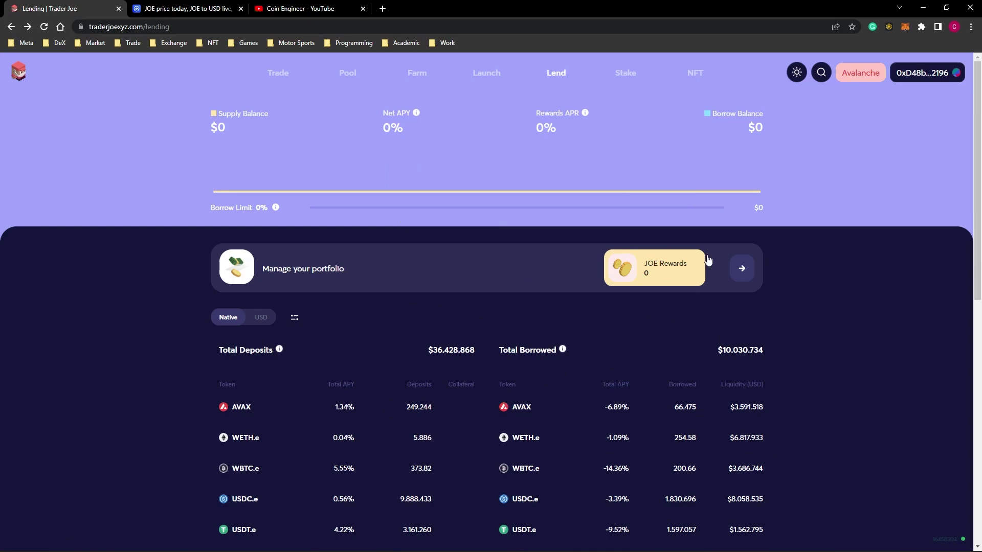
Open the Stake page listing the sJOE, rJOE, veJOE and xJOE options
left_click(626, 72)
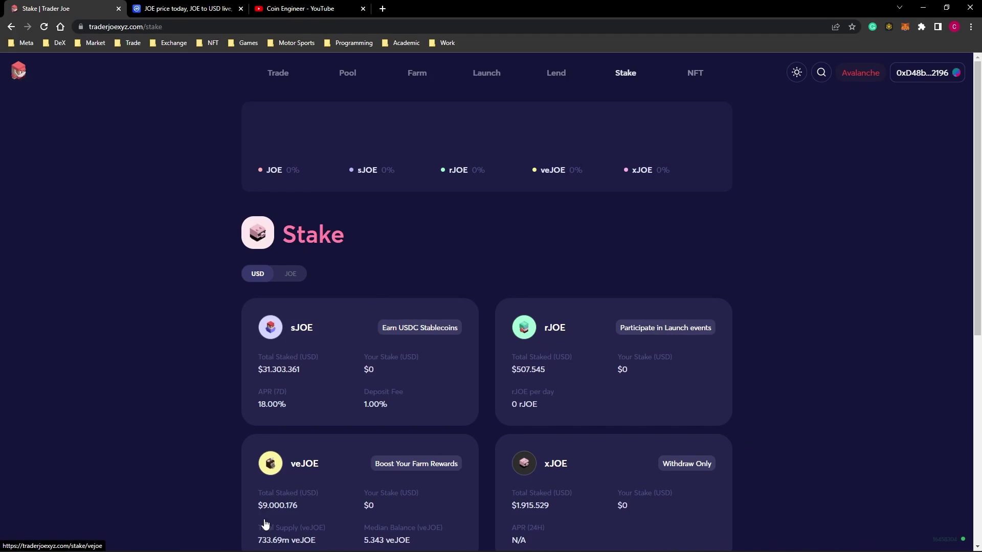
scroll(570, 393, "down", 1)
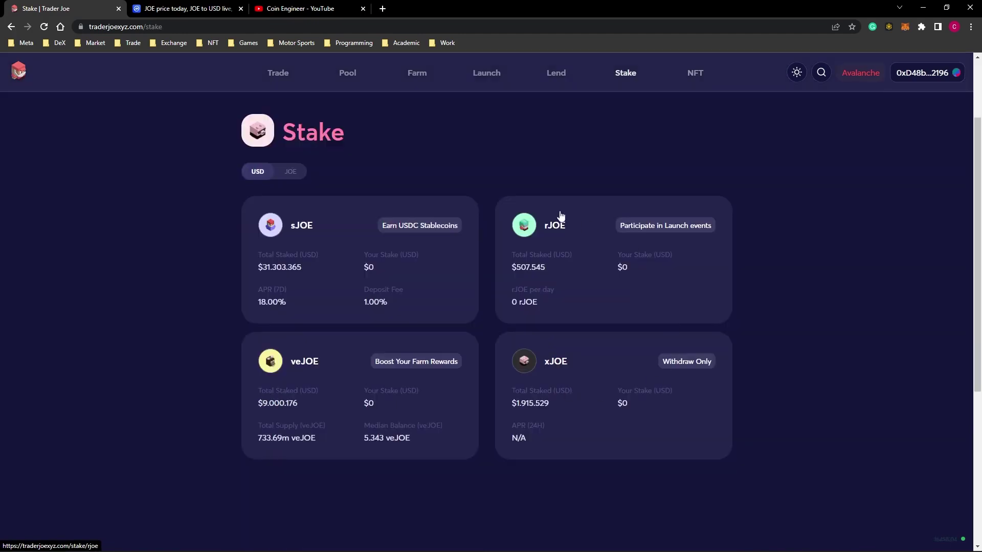
scroll(447, 363, "up", 1)
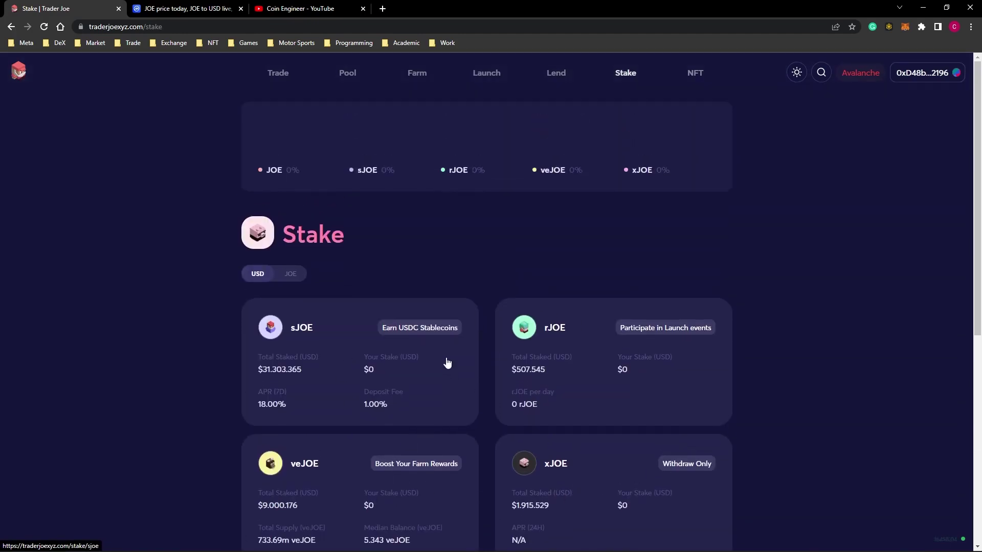
scroll(447, 363, "down", 1)
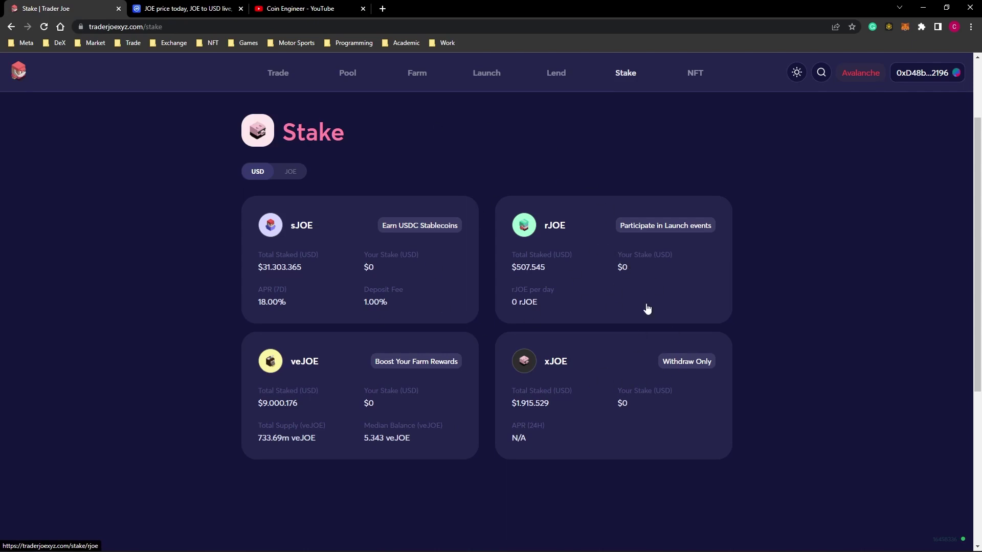
Open the sJOE staking card showing 0 JOE staked, 18.00% APR and remittances history
left_click(370, 267)
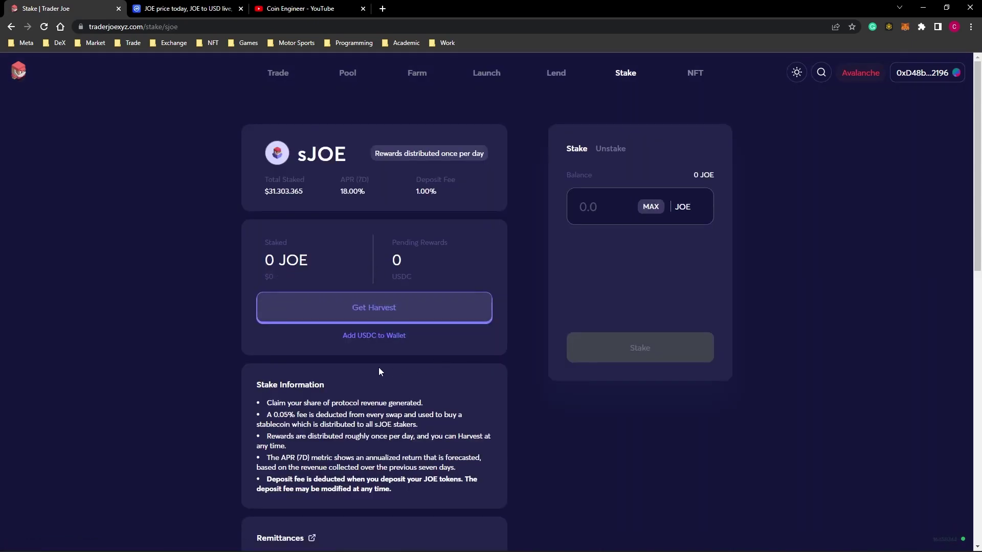
scroll(379, 368, "down", 2)
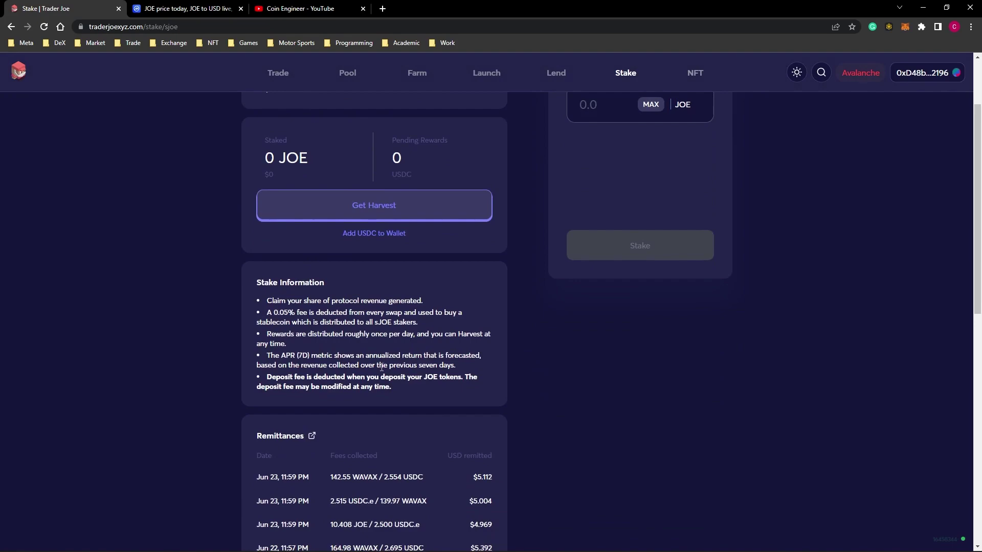
scroll(404, 339, "down", 1)
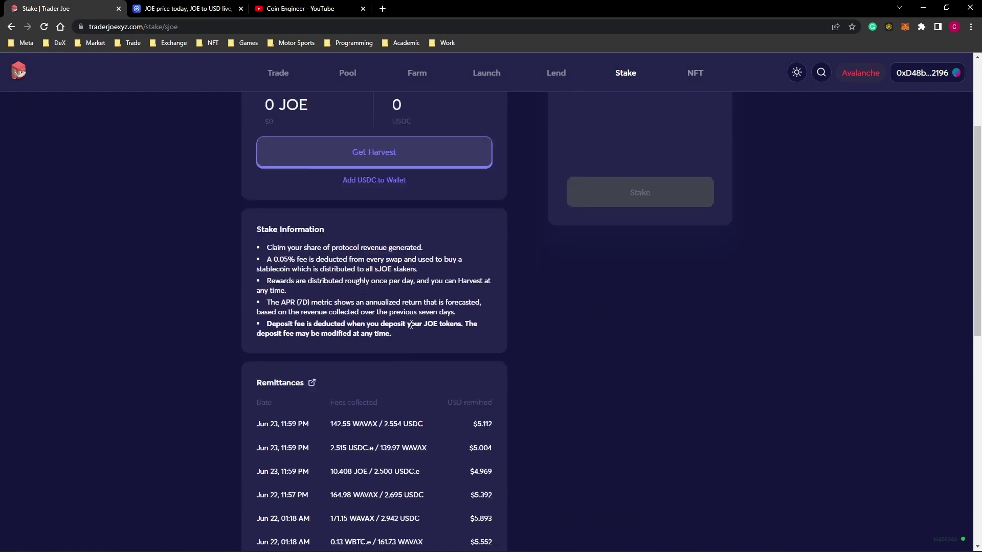
scroll(410, 327, "down", 2)
scroll(410, 325, "up", 4)
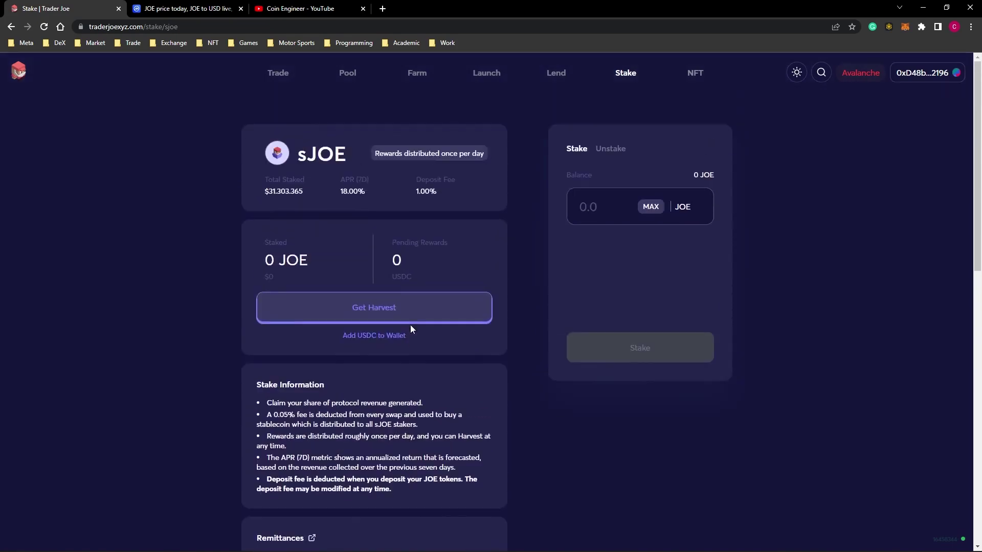
Open joepegs.com from Trader Joe's NFT link in a new tab
left_click(696, 73)
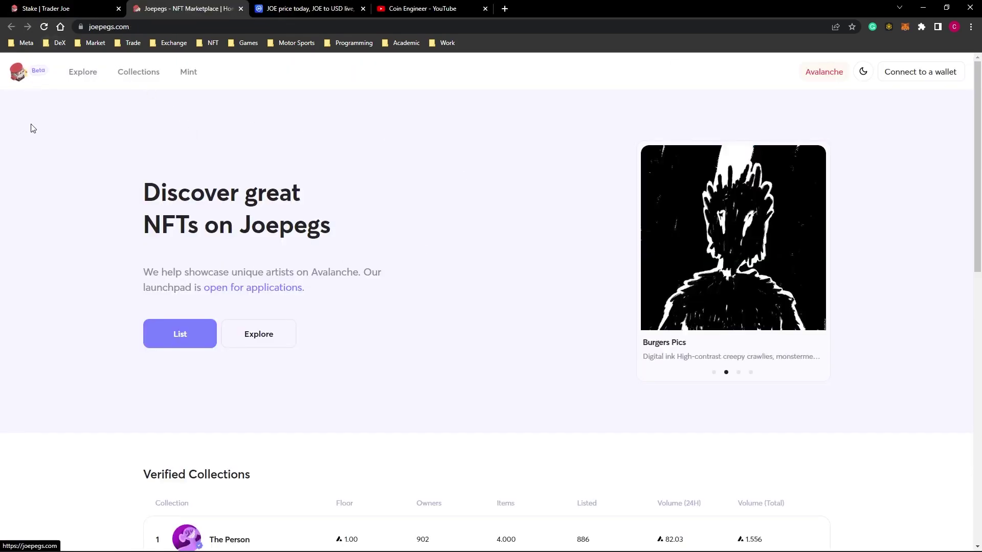
scroll(438, 307, "down", 3)
scroll(439, 307, "down", 3)
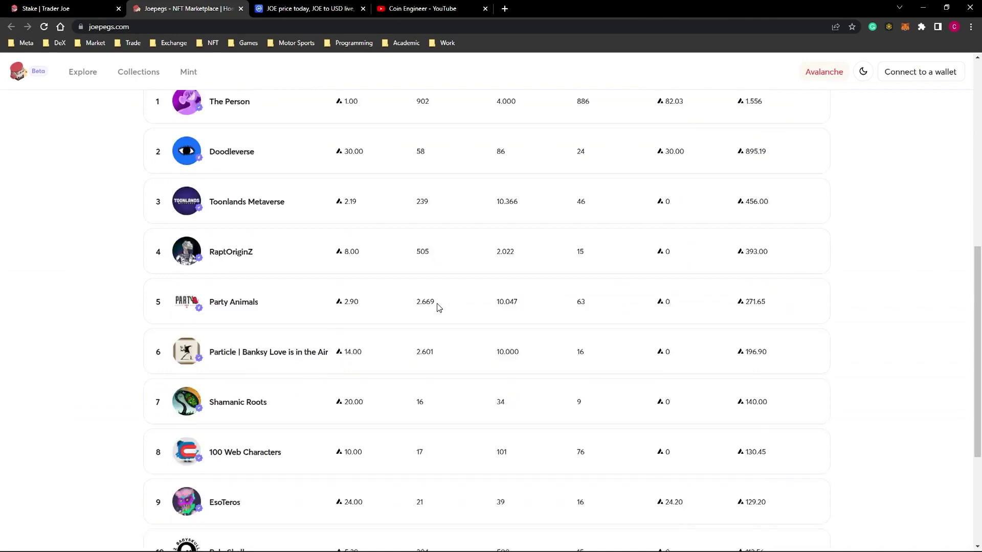
scroll(438, 308, "down", 2)
scroll(438, 307, "up", 1)
scroll(438, 307, "up", 3)
scroll(376, 231, "up", 3)
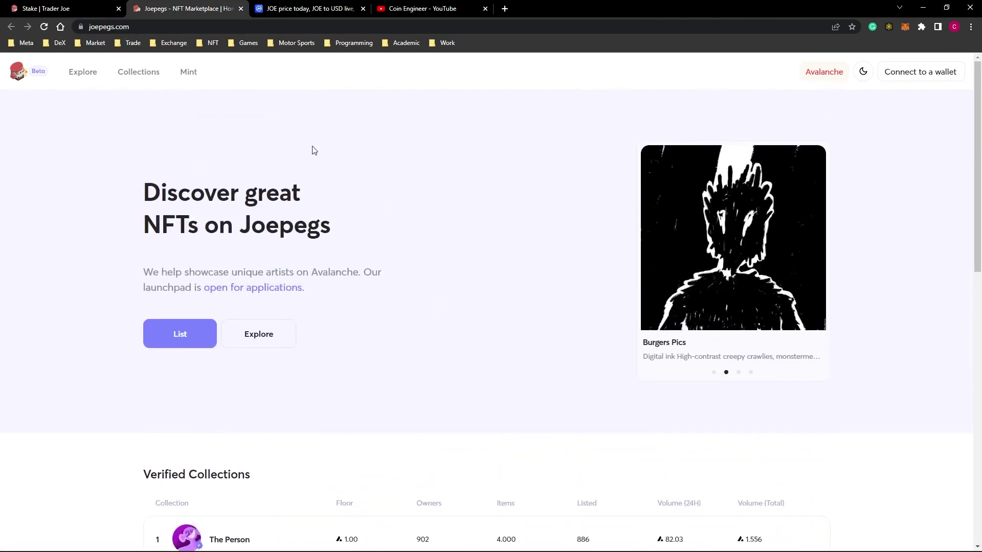
Go through Joepegs Explore to the Collections ranking, led by The Person and Doodleverse
left_click(81, 73)
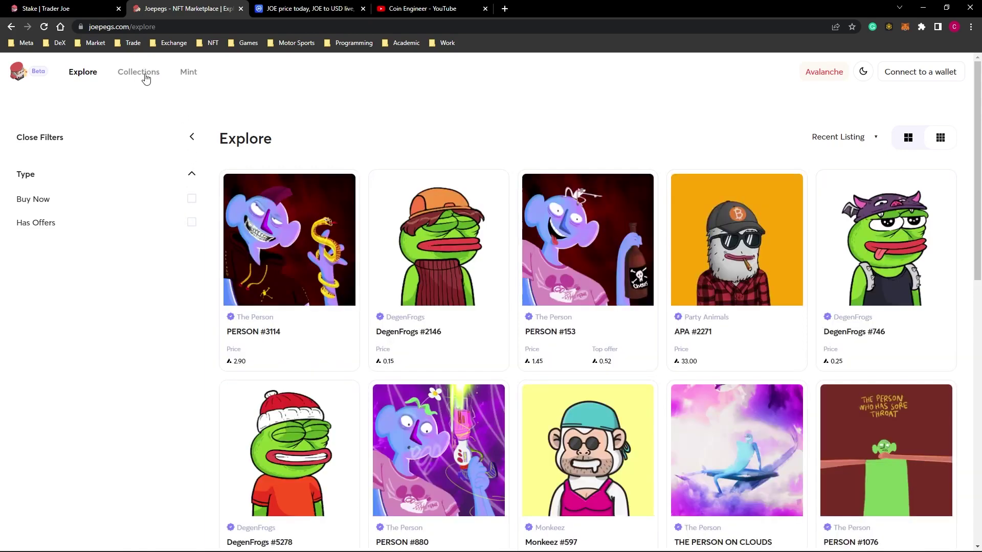
left_click(145, 77)
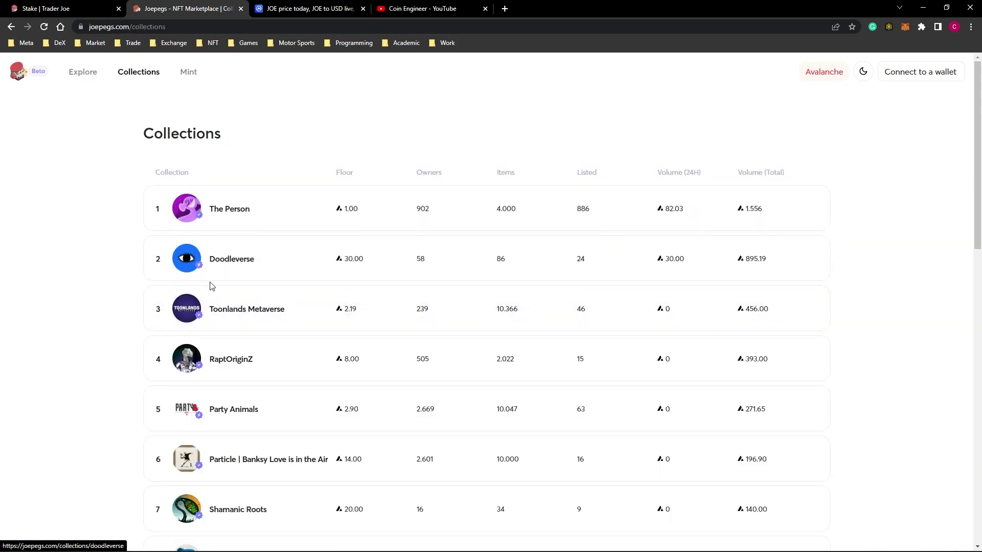
scroll(399, 376, "down", 1)
scroll(399, 376, "down", 1)
scroll(399, 375, "up", 1)
scroll(392, 360, "up", 1)
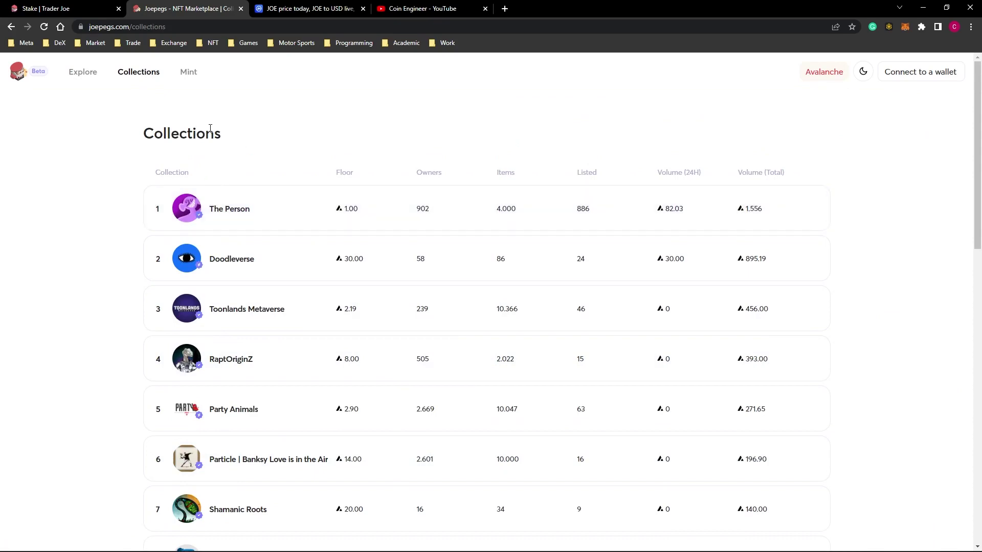
View Joepegs Launchpad's upcoming and ended mints, then switch to the Coin Engineer YouTube tab
left_click(188, 72)
scroll(282, 198, "down", 5)
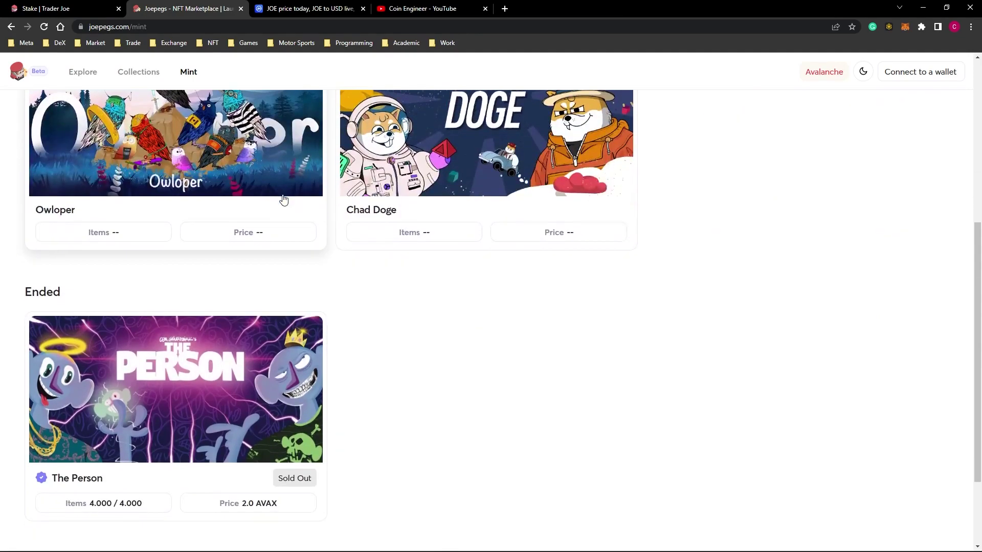
scroll(283, 199, "up", 3)
scroll(283, 198, "up", 2)
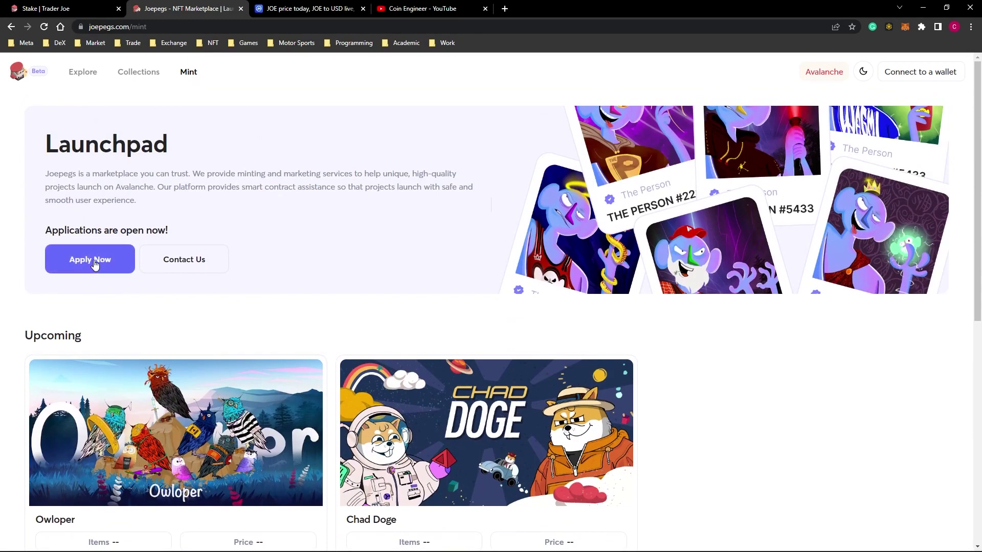
key("ctrl+4")
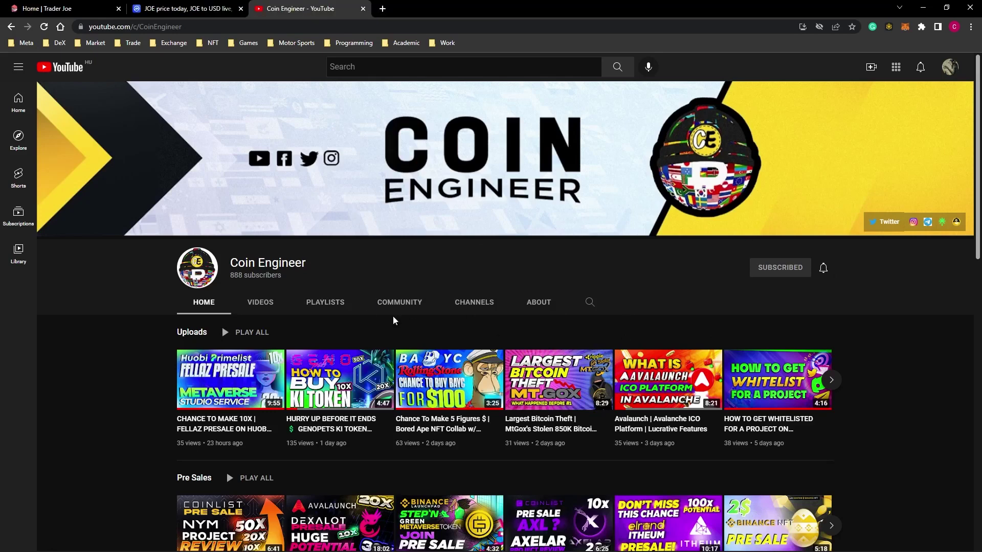
left_click(327, 306)
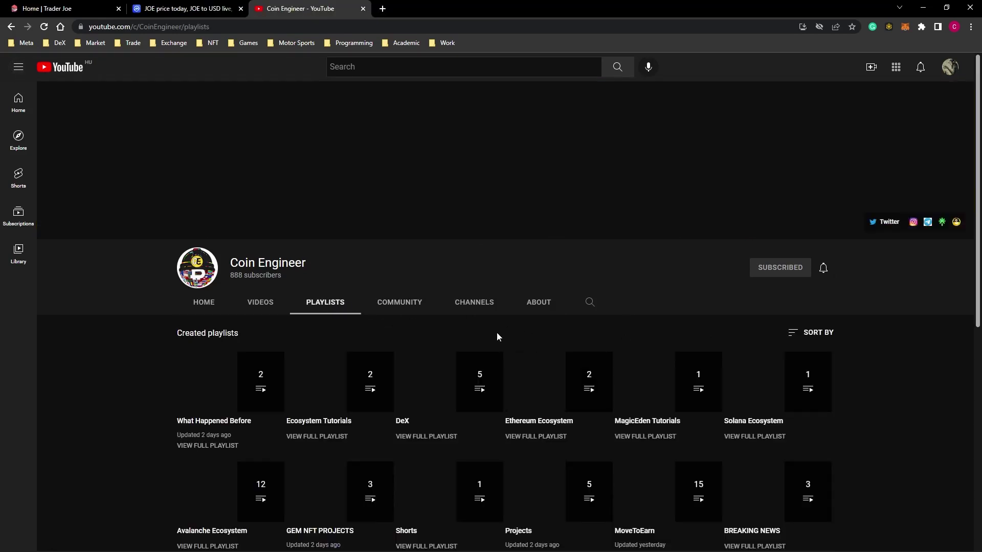
scroll(496, 336, "down", 2)
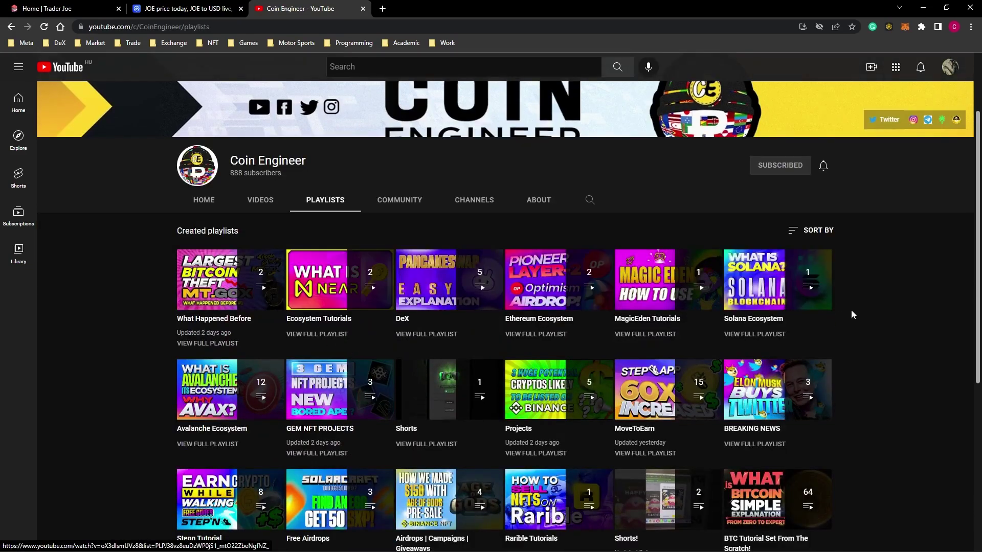
mouse_move(558, 389)
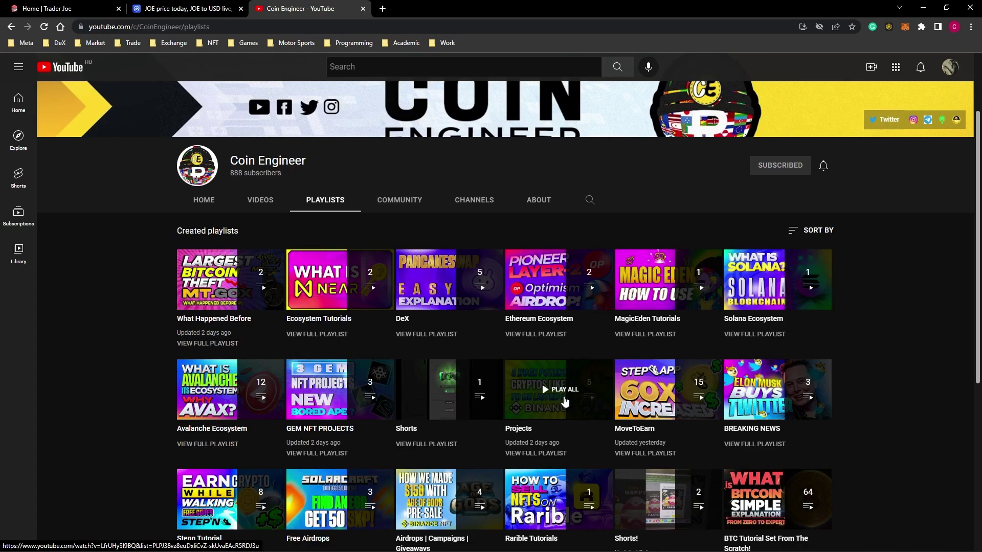
scroll(378, 422, "down", 2)
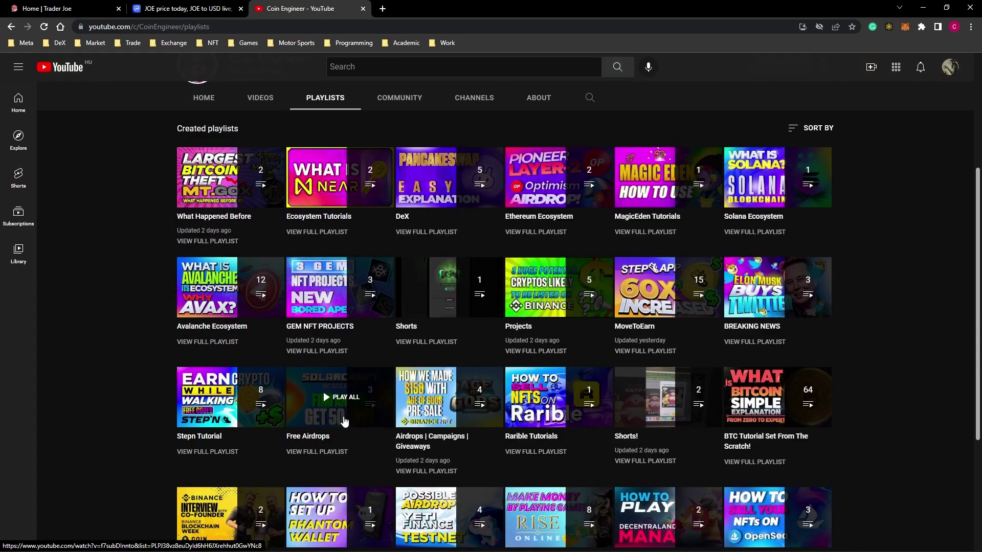
scroll(345, 422, "down", 2)
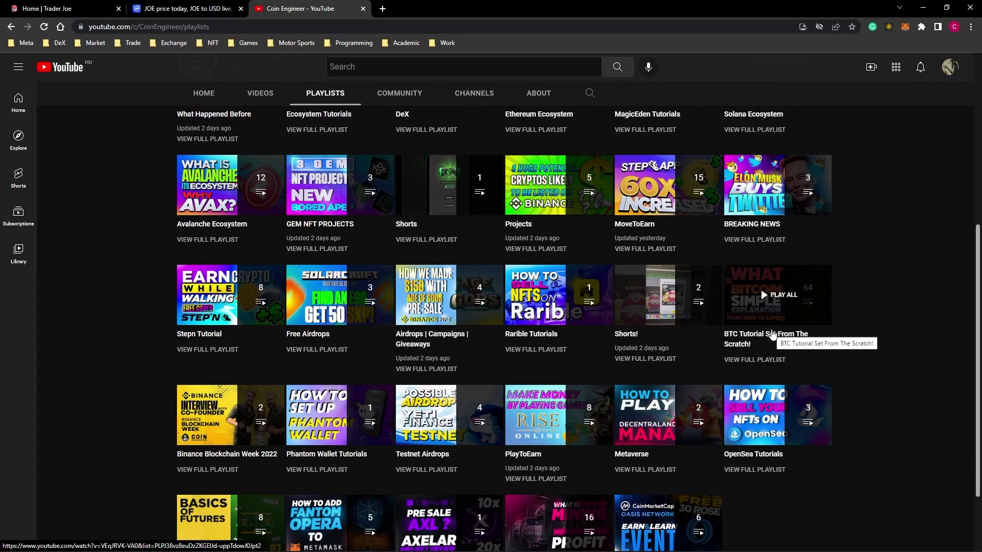
scroll(772, 335, "down", 3)
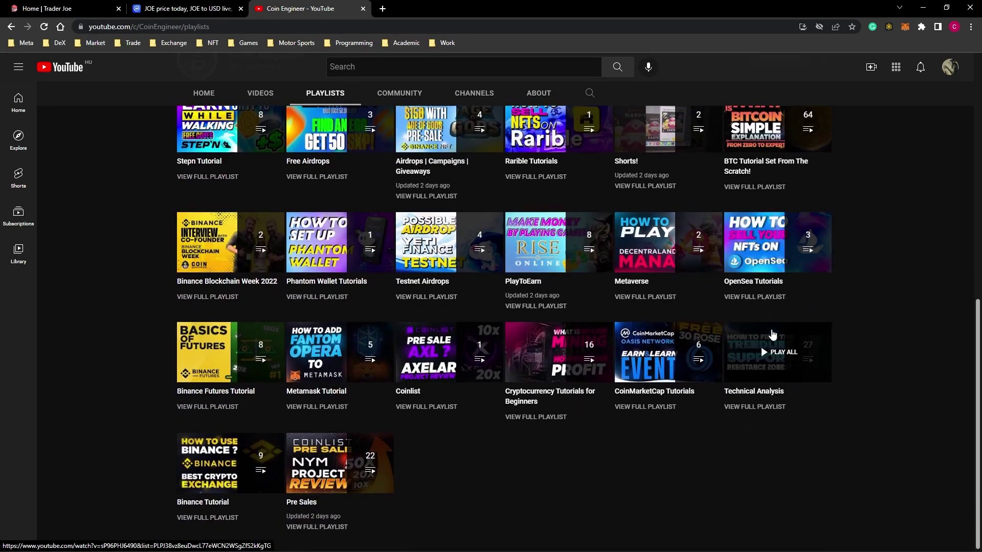